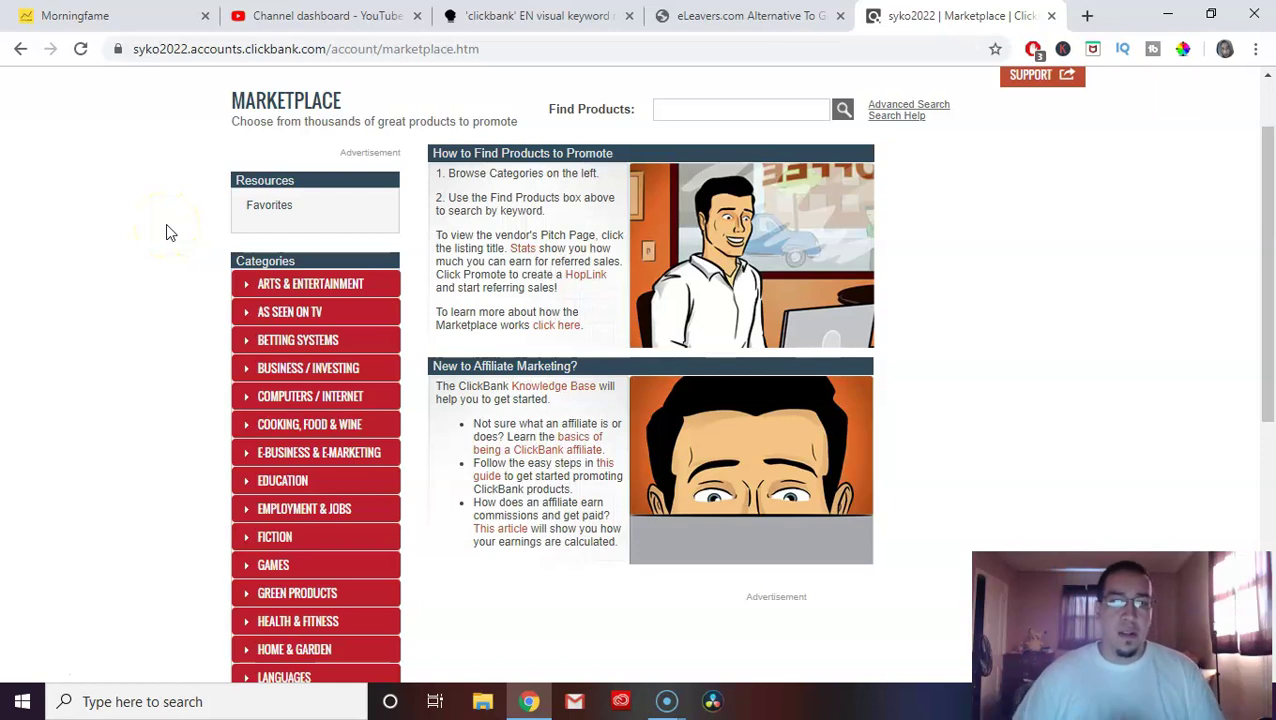
Show the Health & Fitness category products sorted by Gravity
scroll(222, 283, "down", 2)
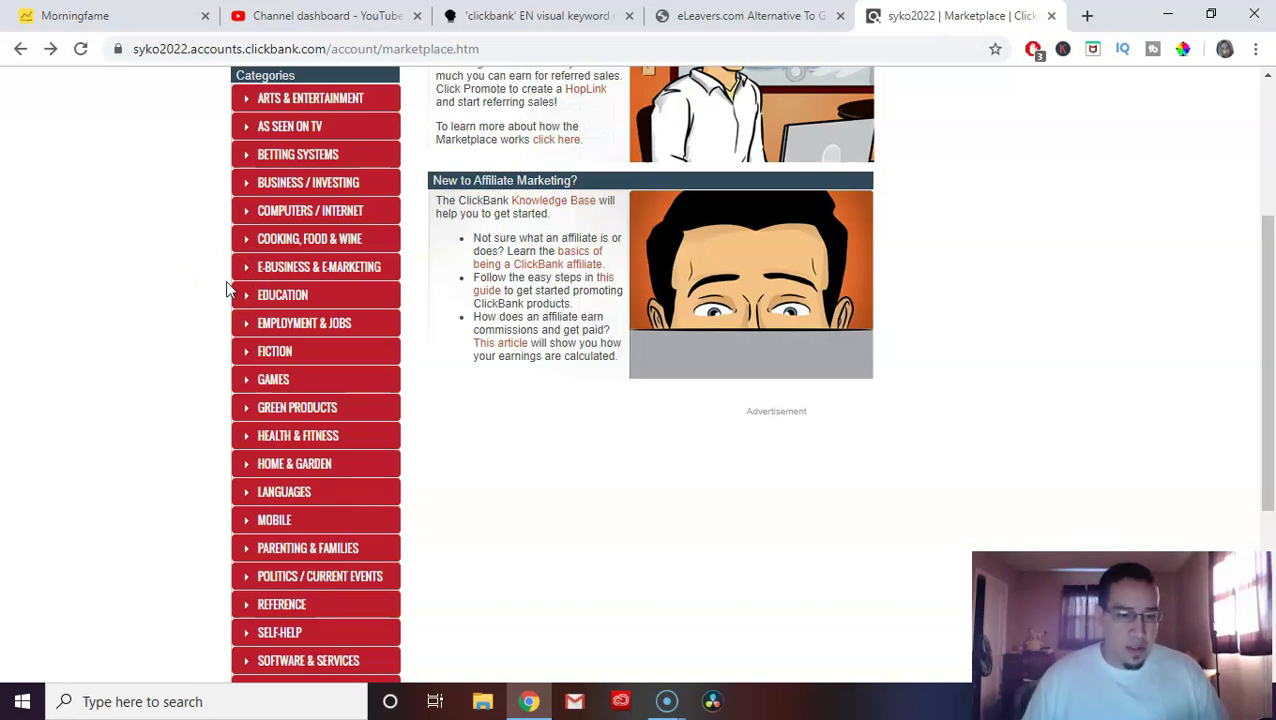
scroll(225, 285, "down", 2)
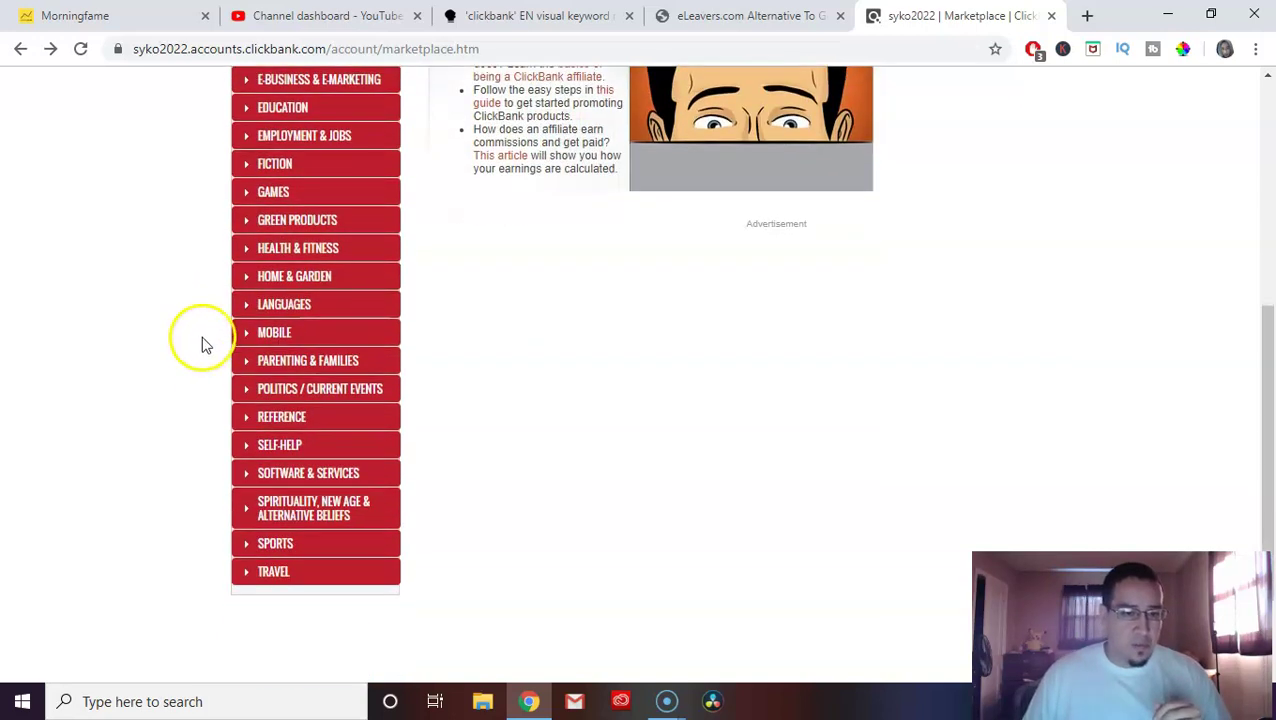
left_click(298, 250)
left_click(722, 381)
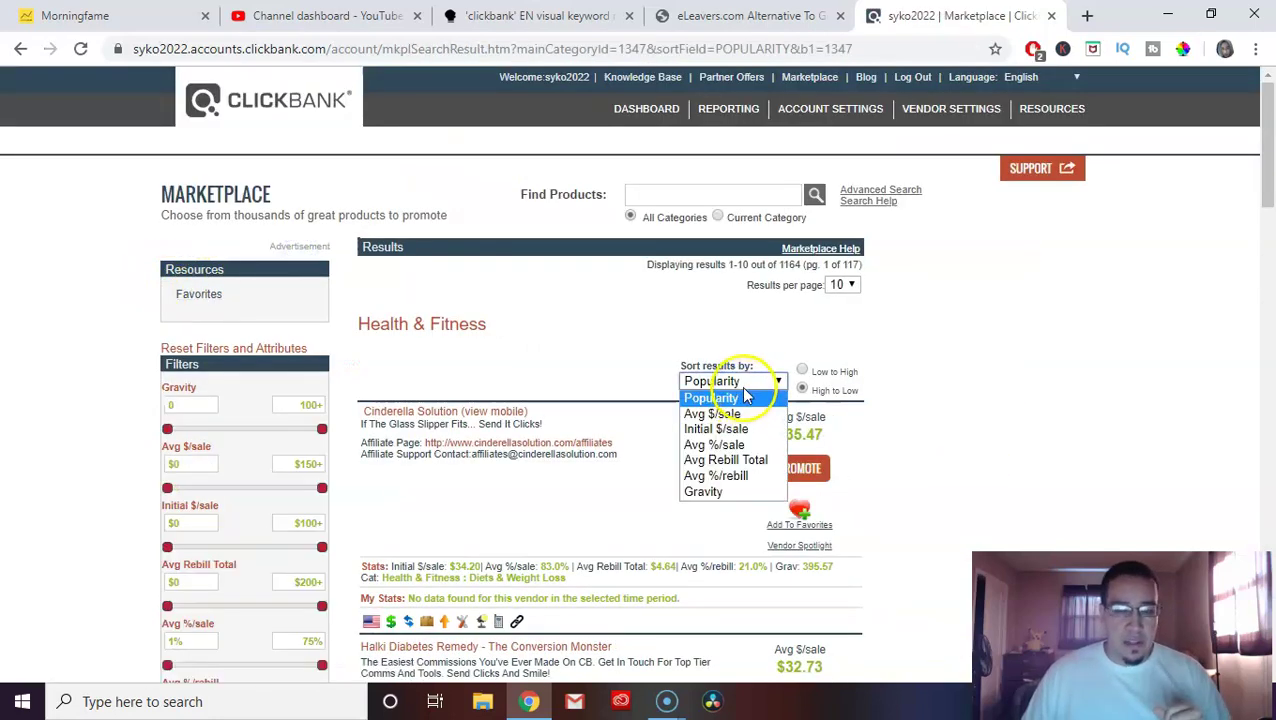
left_click(710, 492)
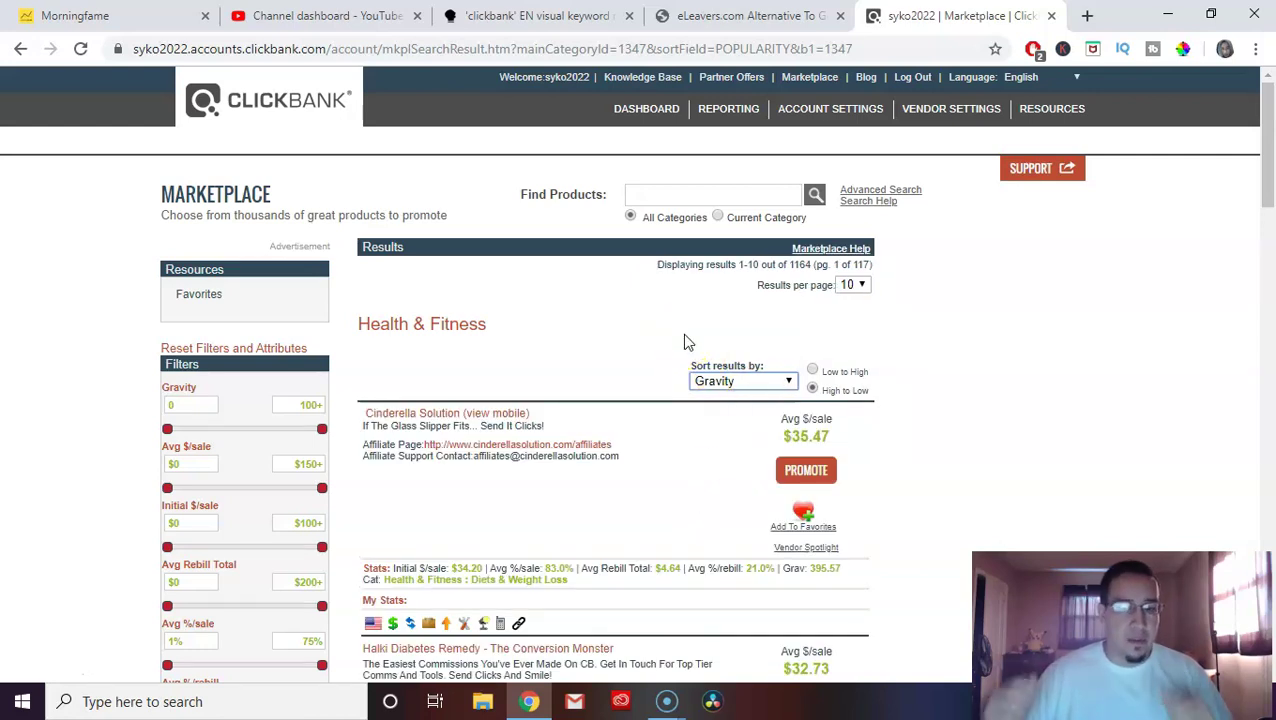
Open Cinderella Solution's affiliate page in a new tab
left_click_drag(633, 337, 557, 383)
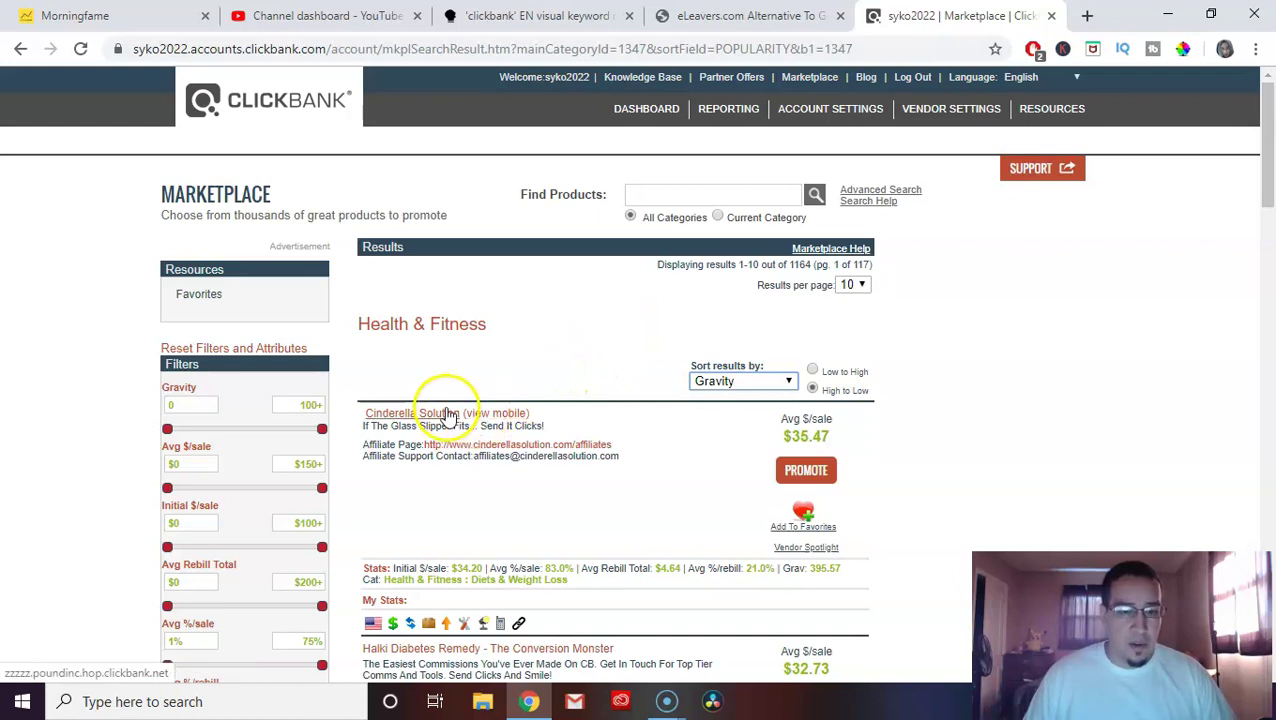
scroll(600, 366, "down", 2)
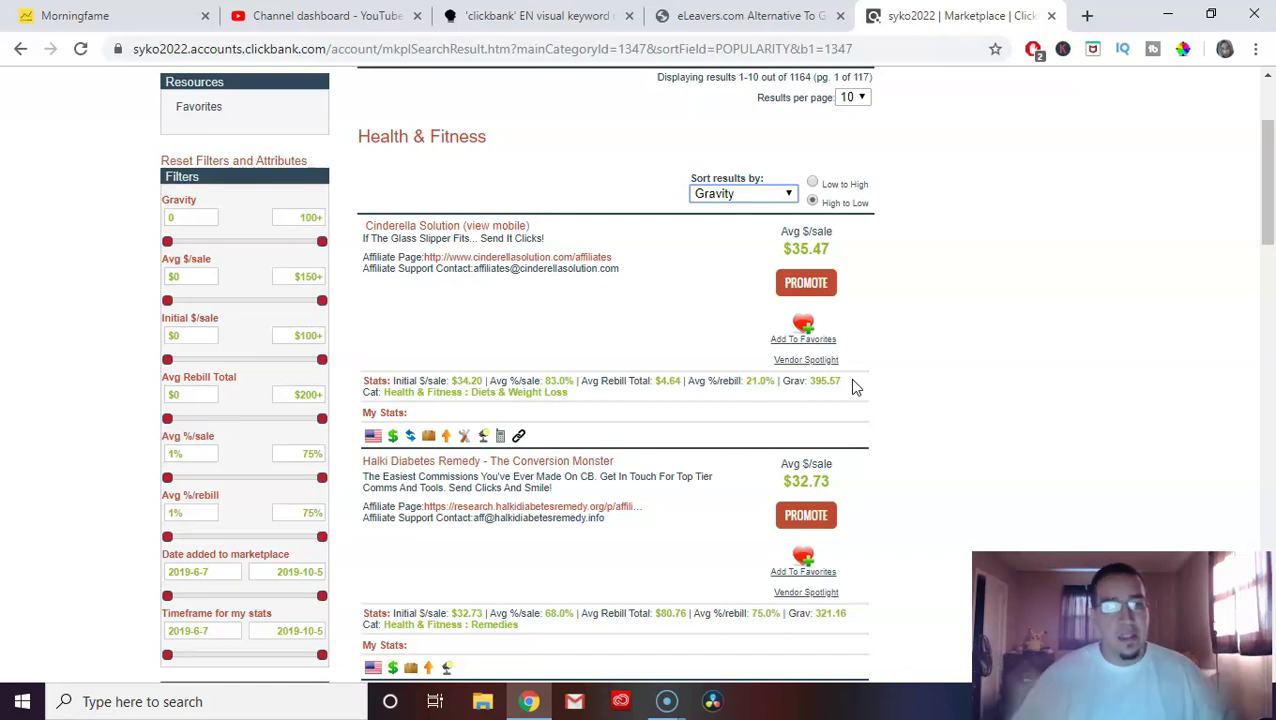
left_click(525, 262)
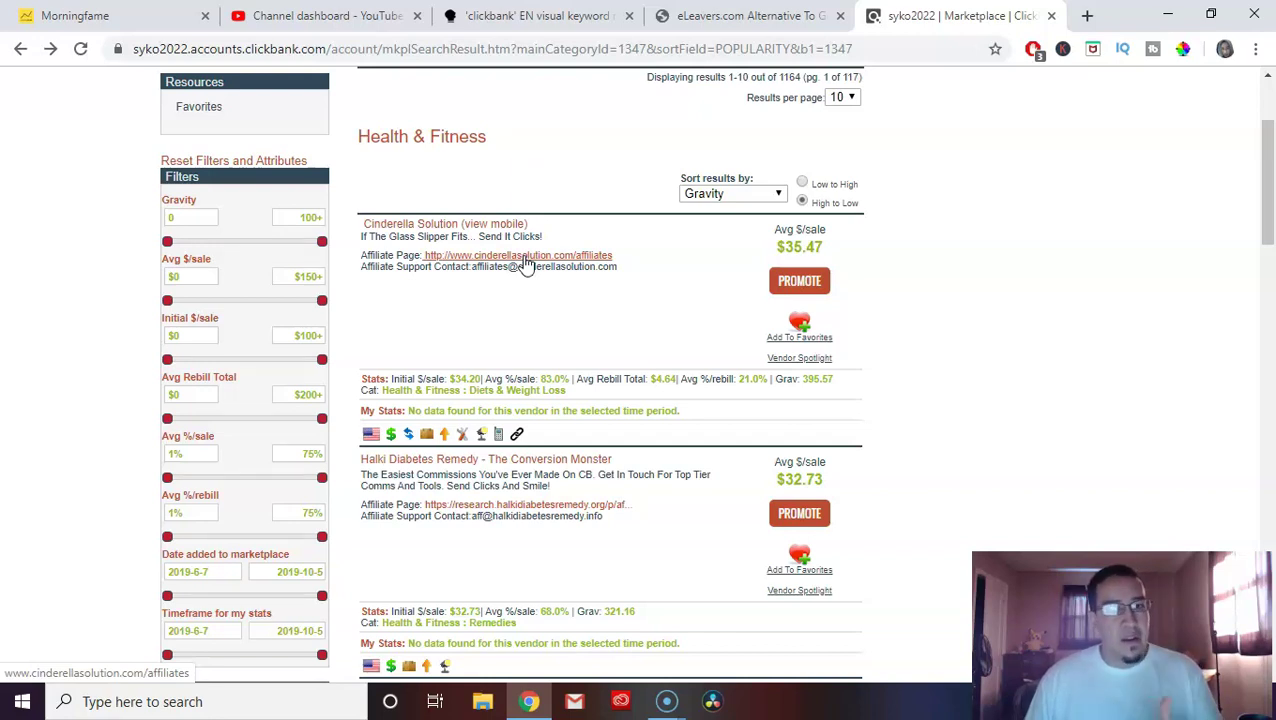
left_click(525, 262)
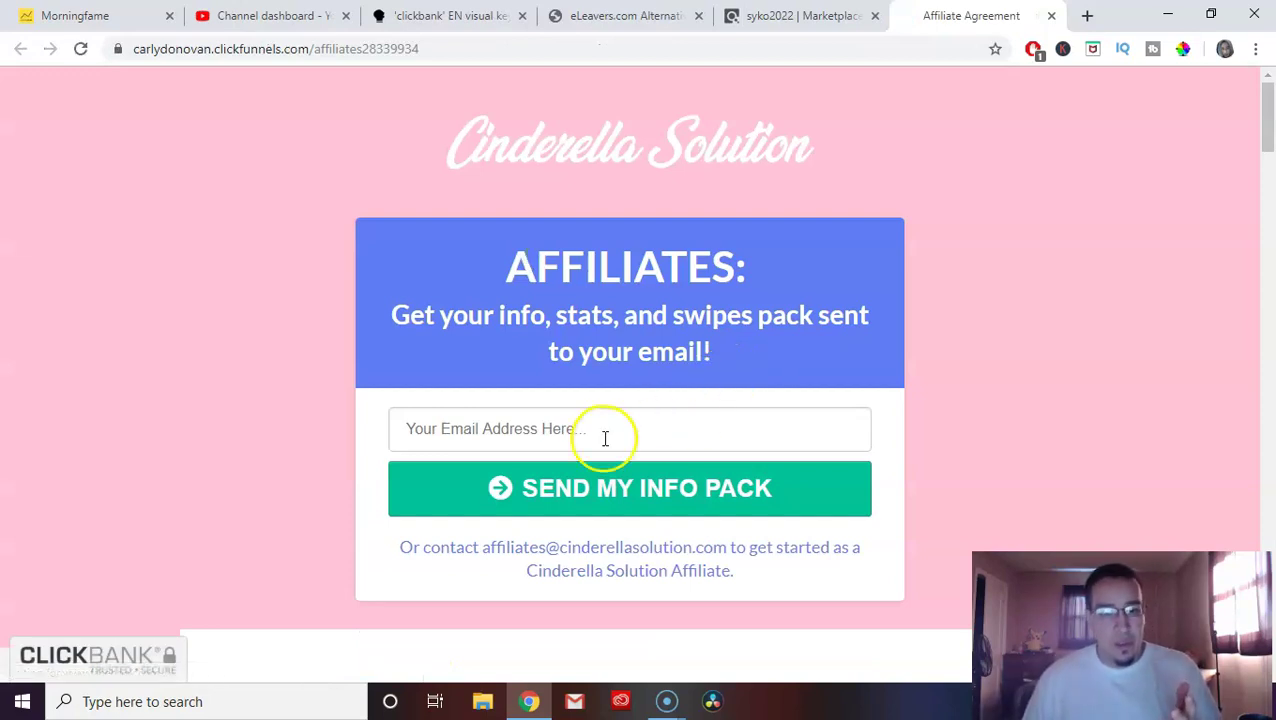
Scroll through the Cinderella Solution affiliate agreement, then switch back to the ClickBank Marketplace tab
scroll(419, 413, "down", 2)
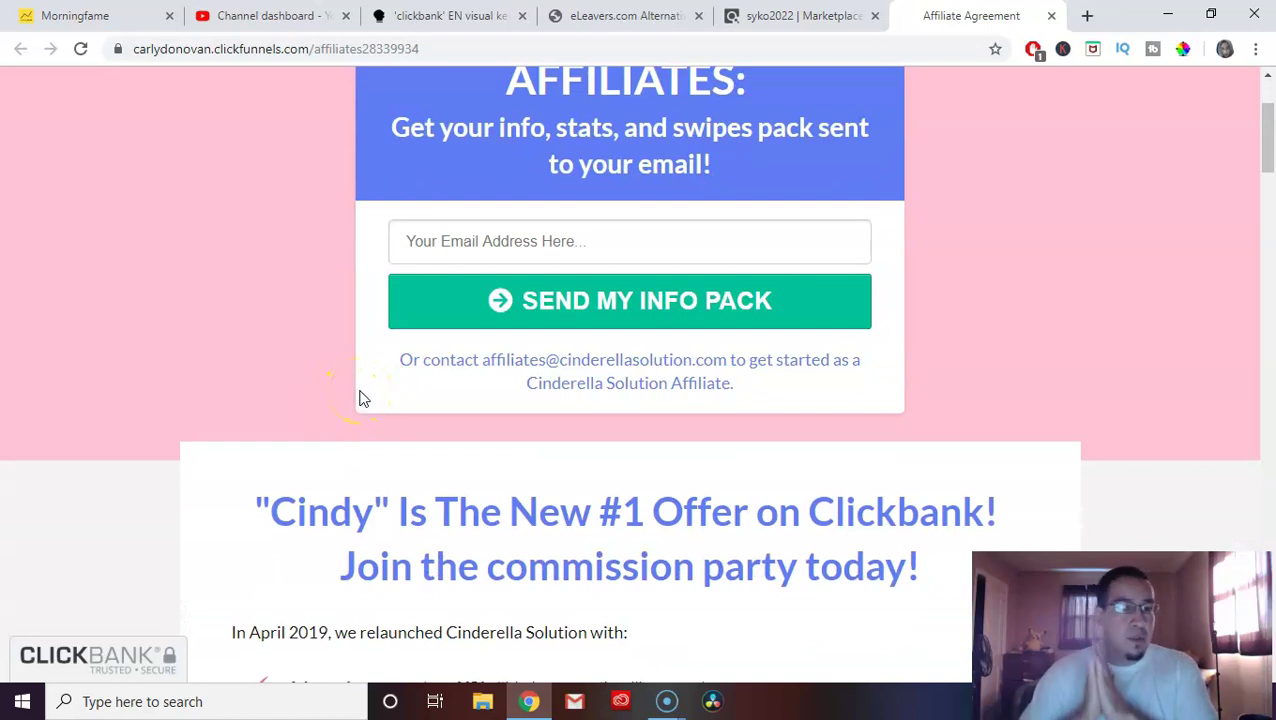
scroll(330, 415, "down", 2)
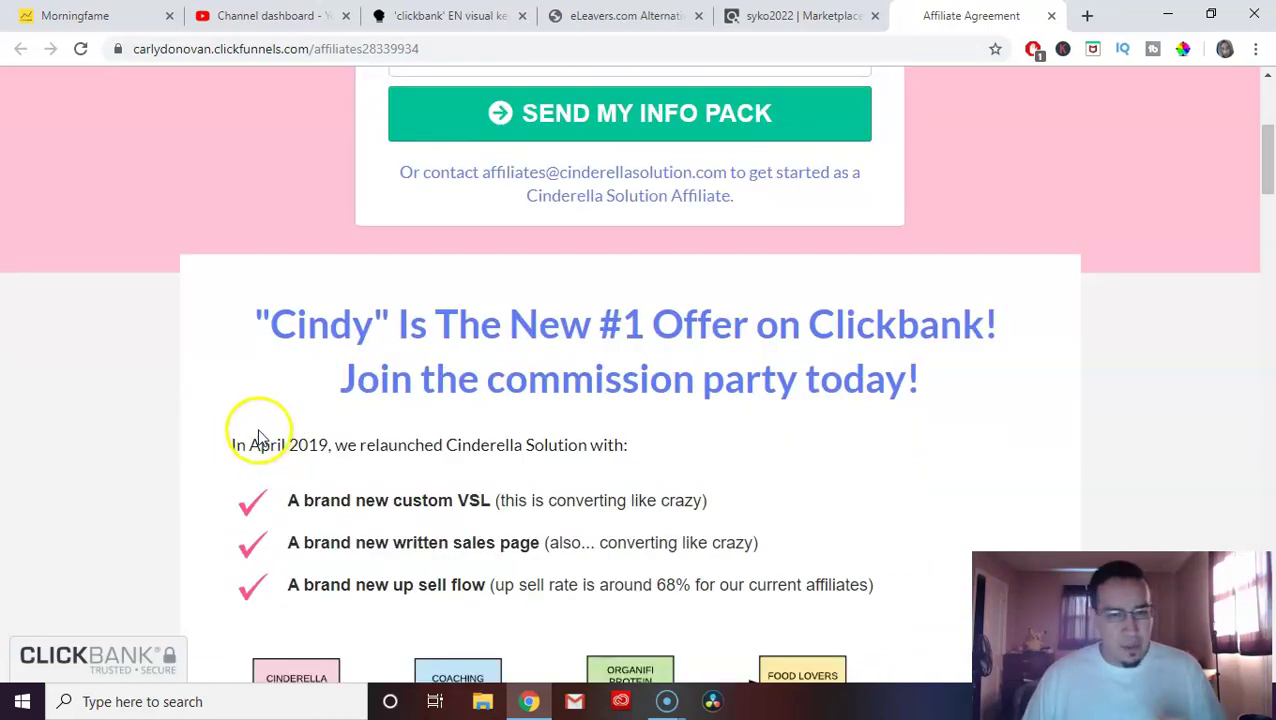
scroll(240, 420, "down", 1)
scroll(228, 408, "down", 2)
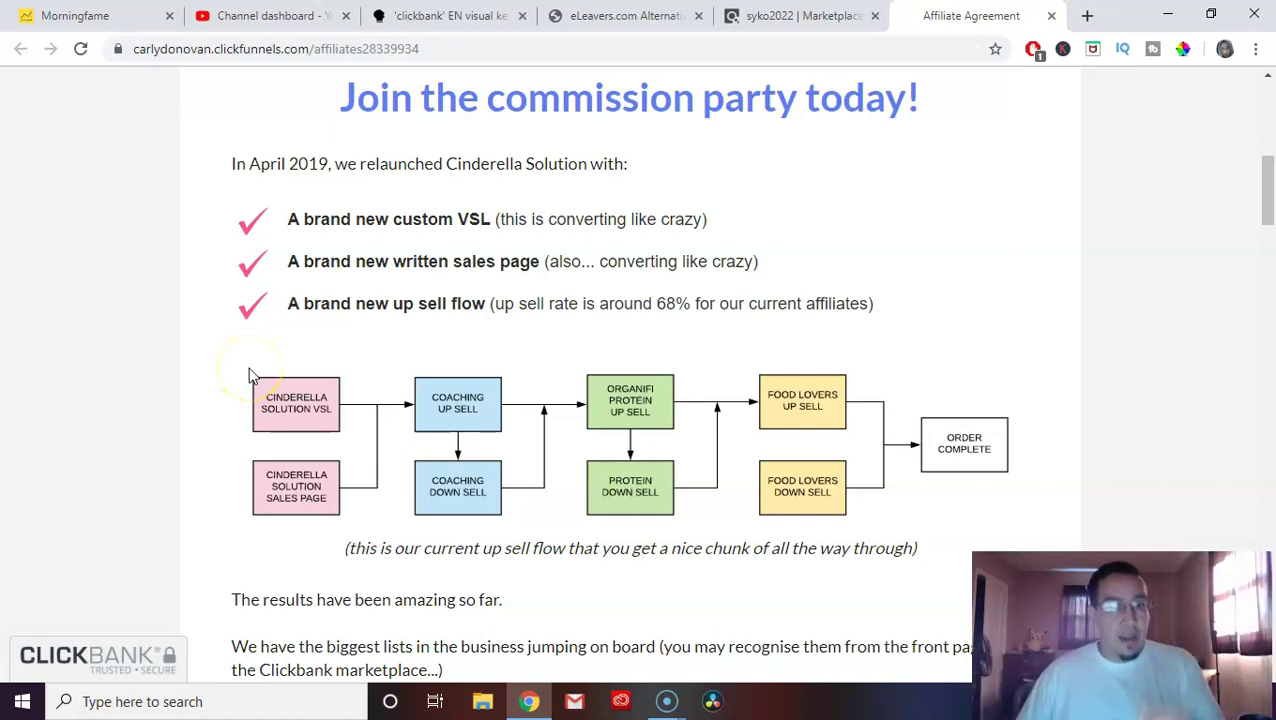
scroll(230, 392, "down", 3)
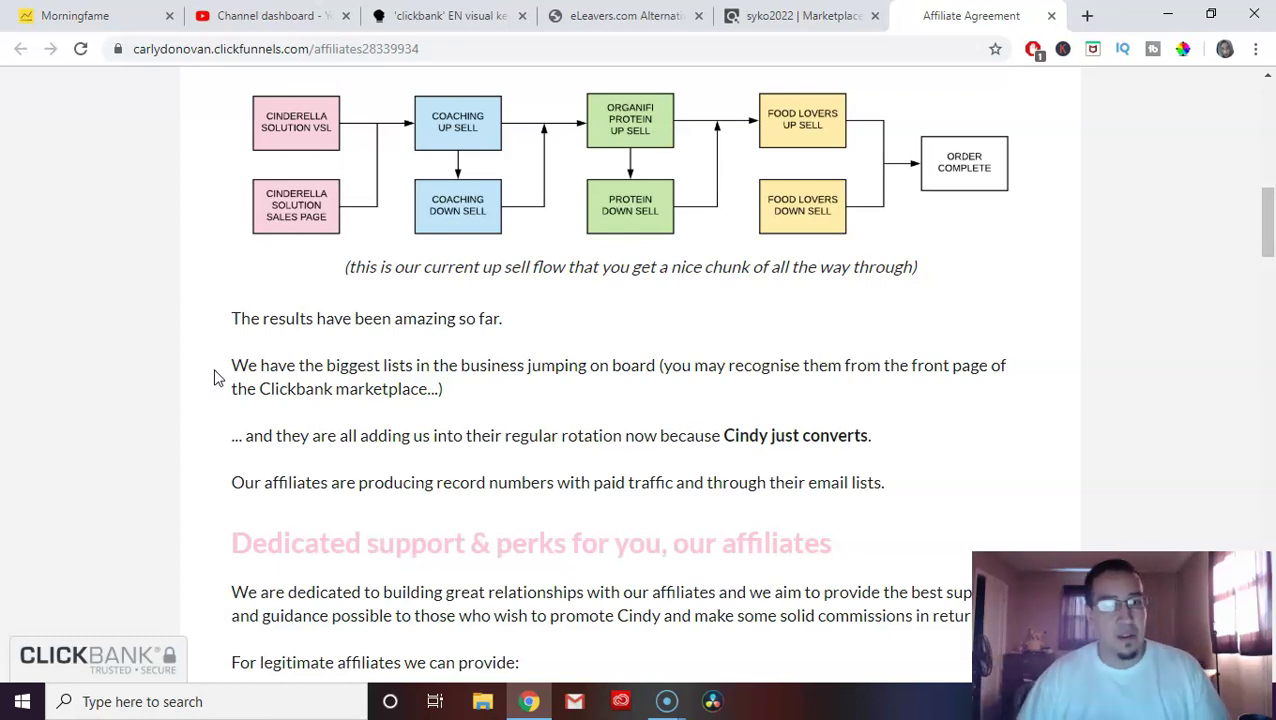
key("ctrl+shift+Tab")
left_click(593, 172)
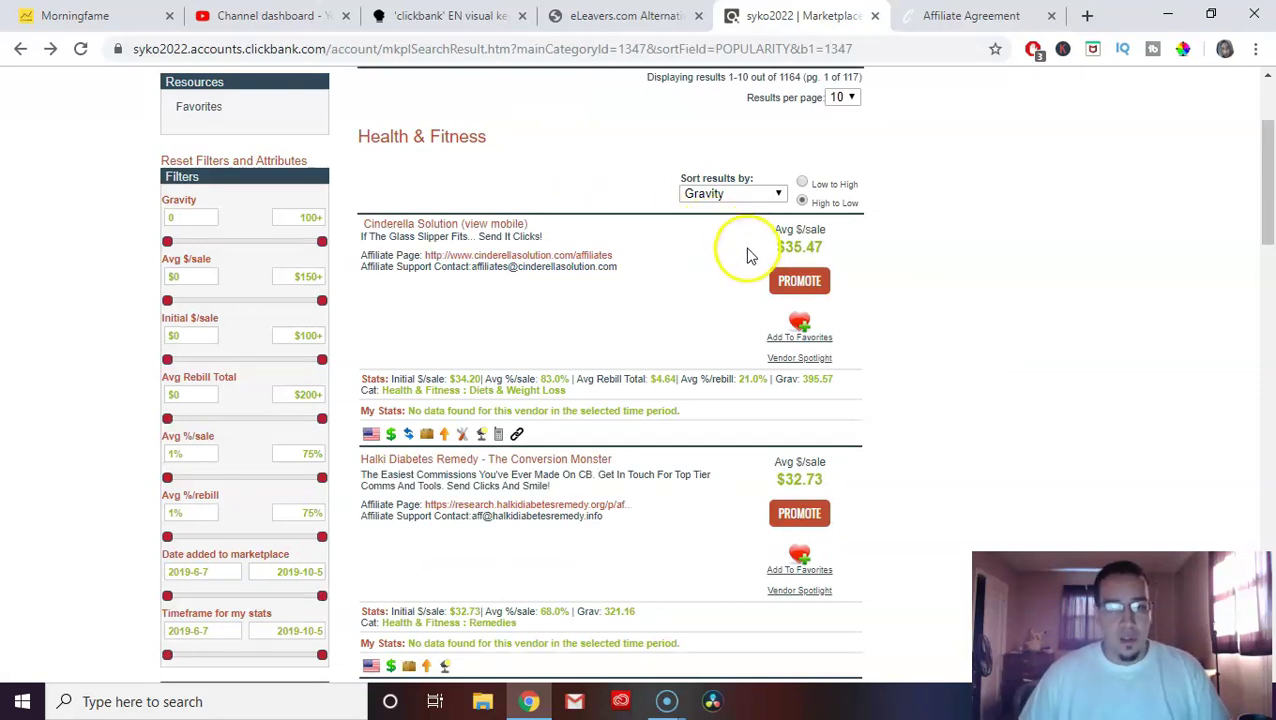
Generate an encrypted HopLink for Cinderella Solution using the Default landing page
left_click(787, 290)
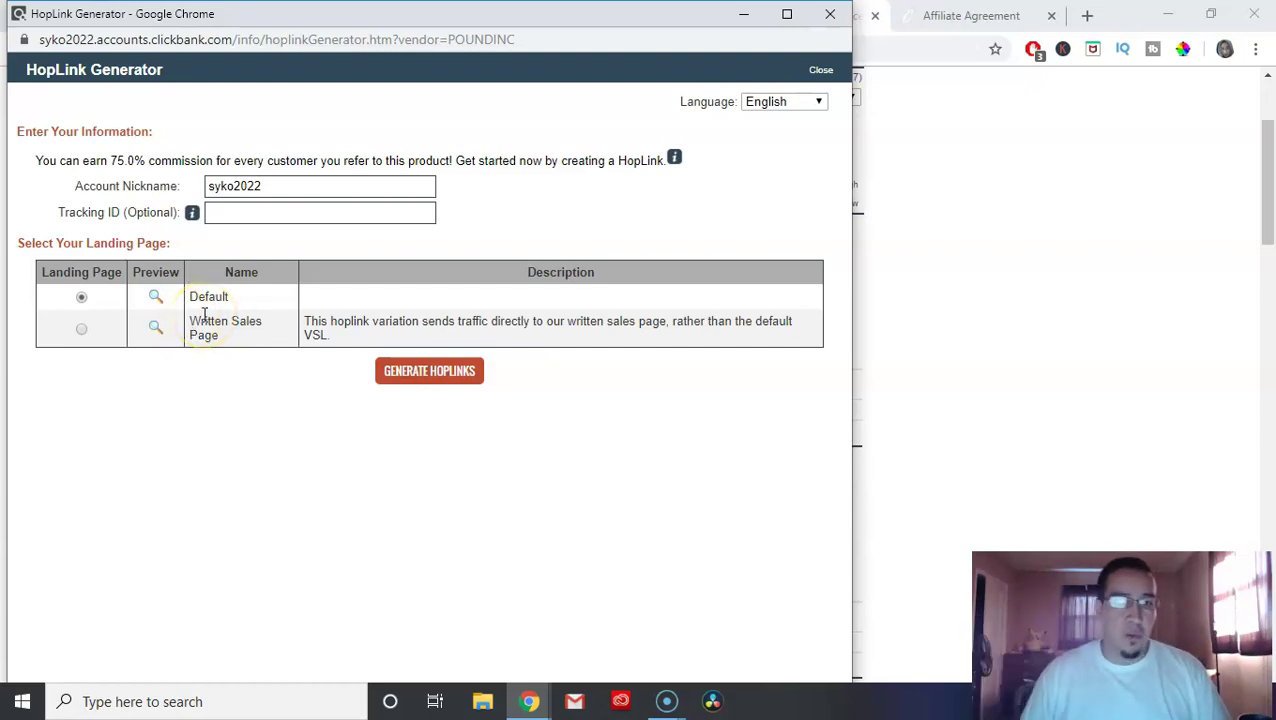
left_click(410, 371)
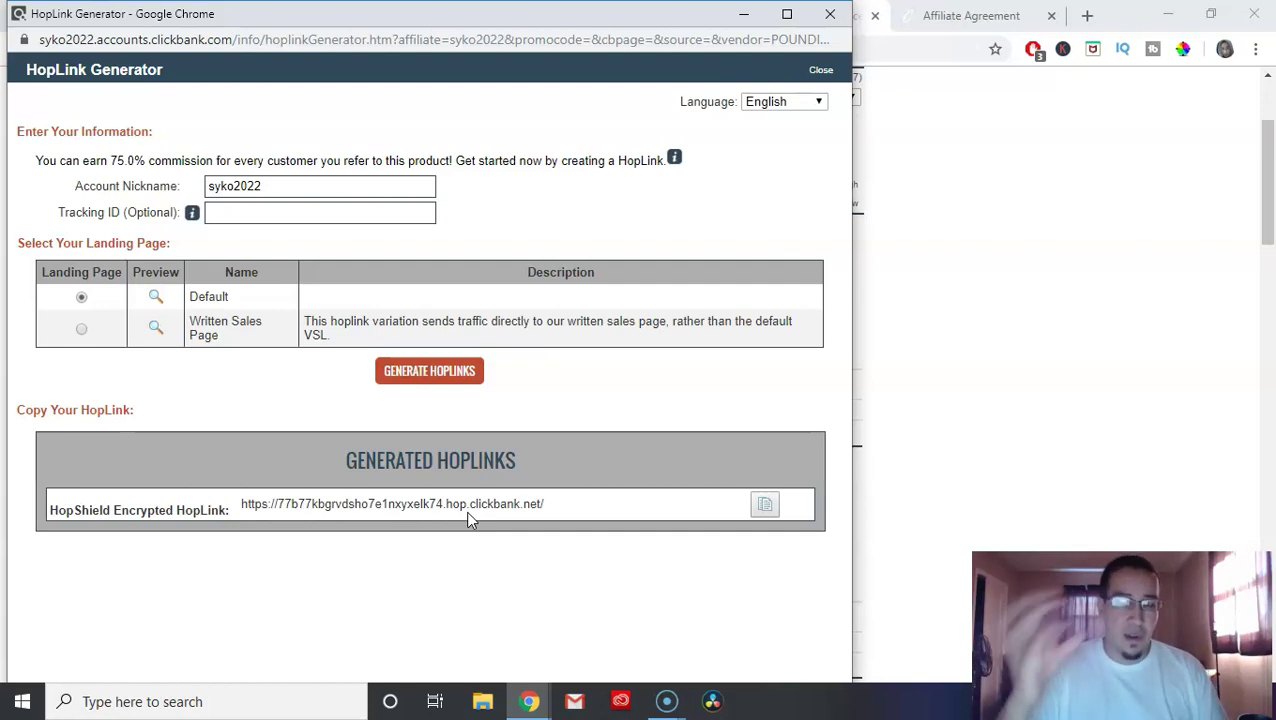
Close the HopLink Generator and switch to the eLeavers.com tab
left_click(636, 165)
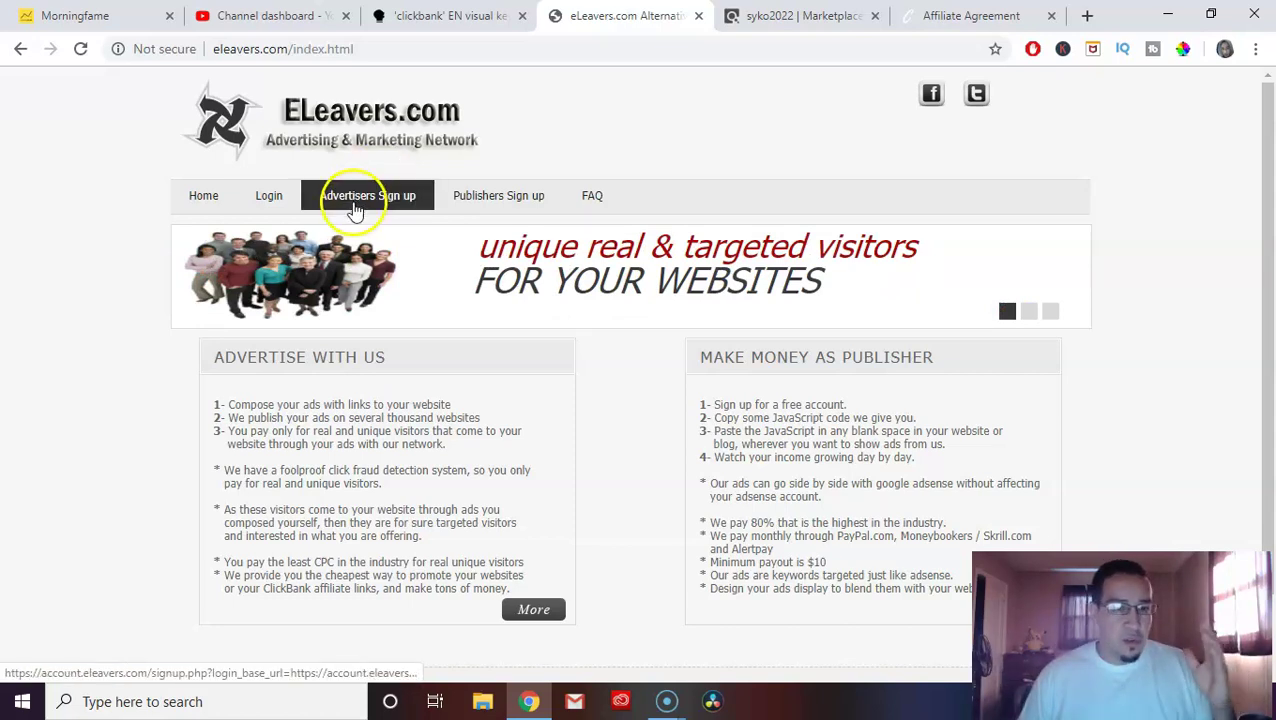
Review eLeavers' advertiser Create Your Ad sign-up form, then return to the ClickBank Marketplace tab
left_click(368, 197)
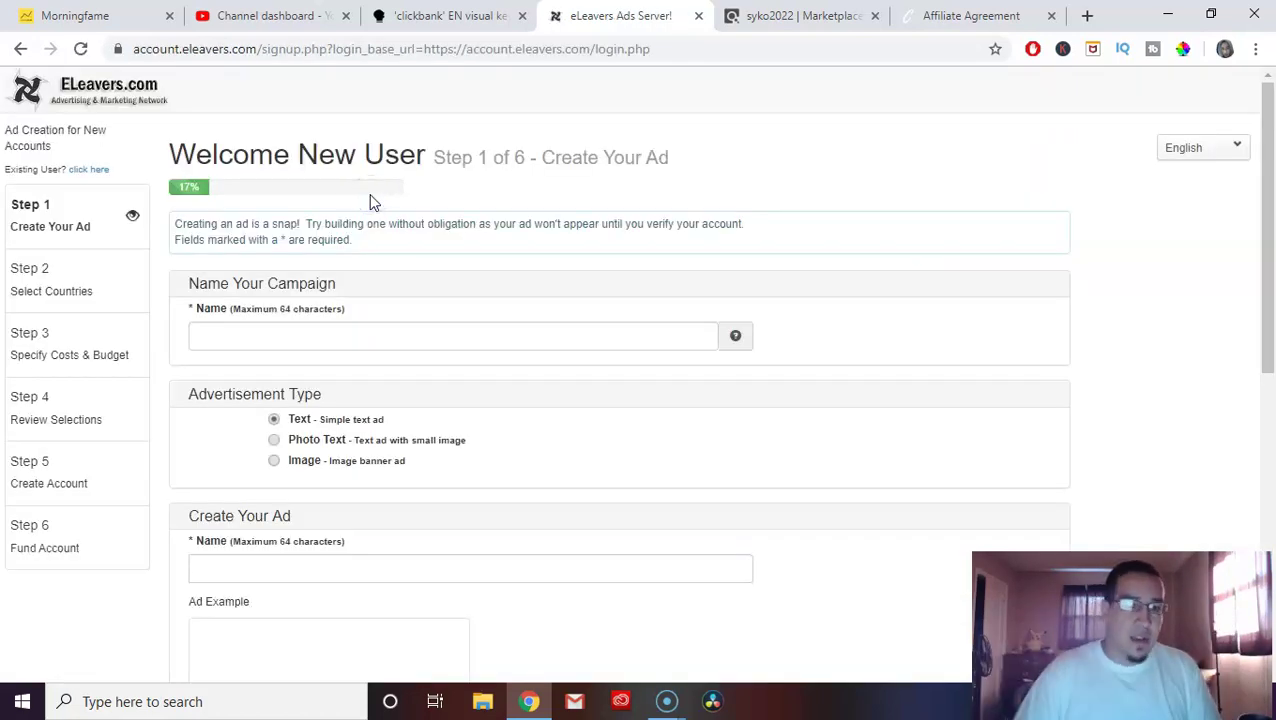
scroll(396, 216, "down", 3)
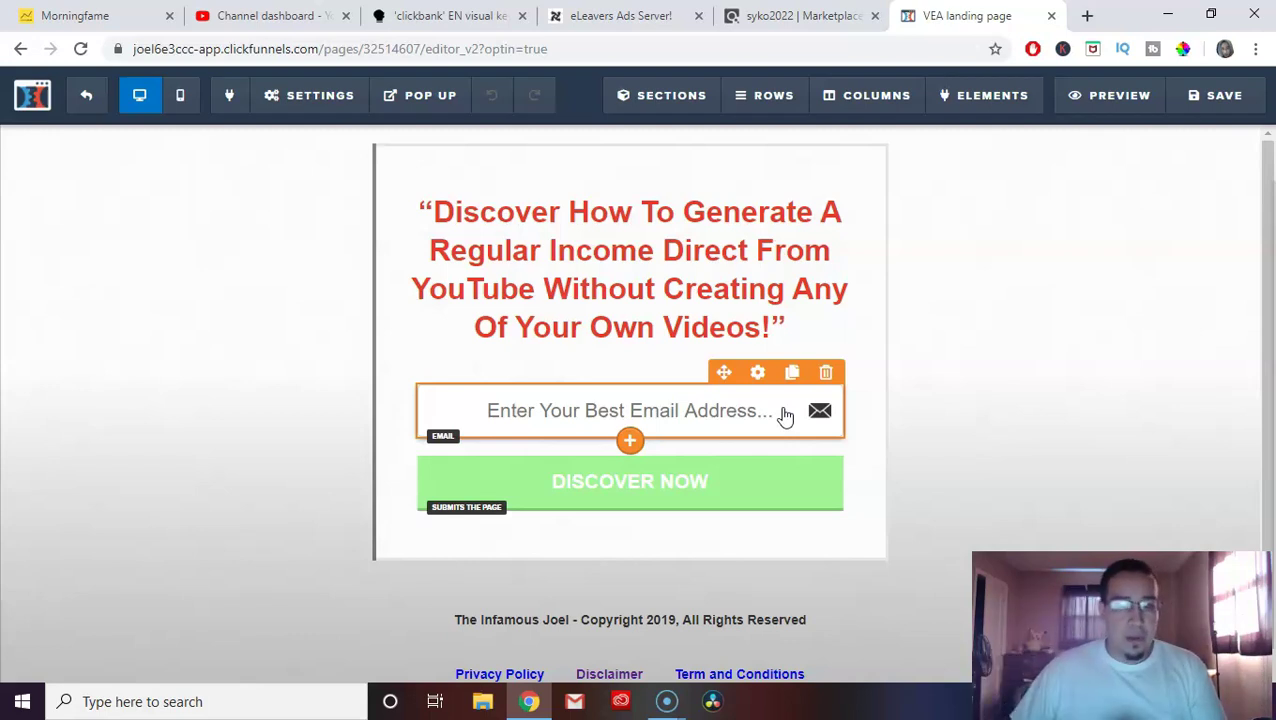
left_click(810, 14)
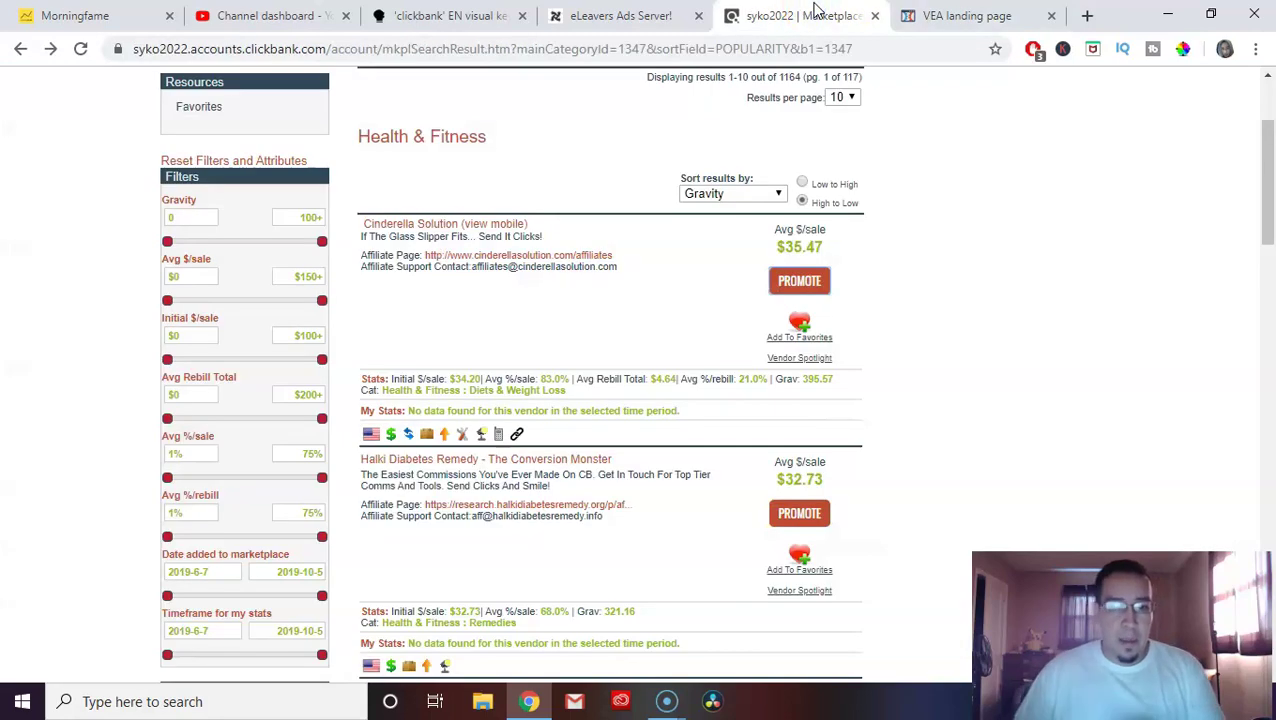
Open the Cinderella Solution sales page and dismiss its exit popup
left_click(428, 229)
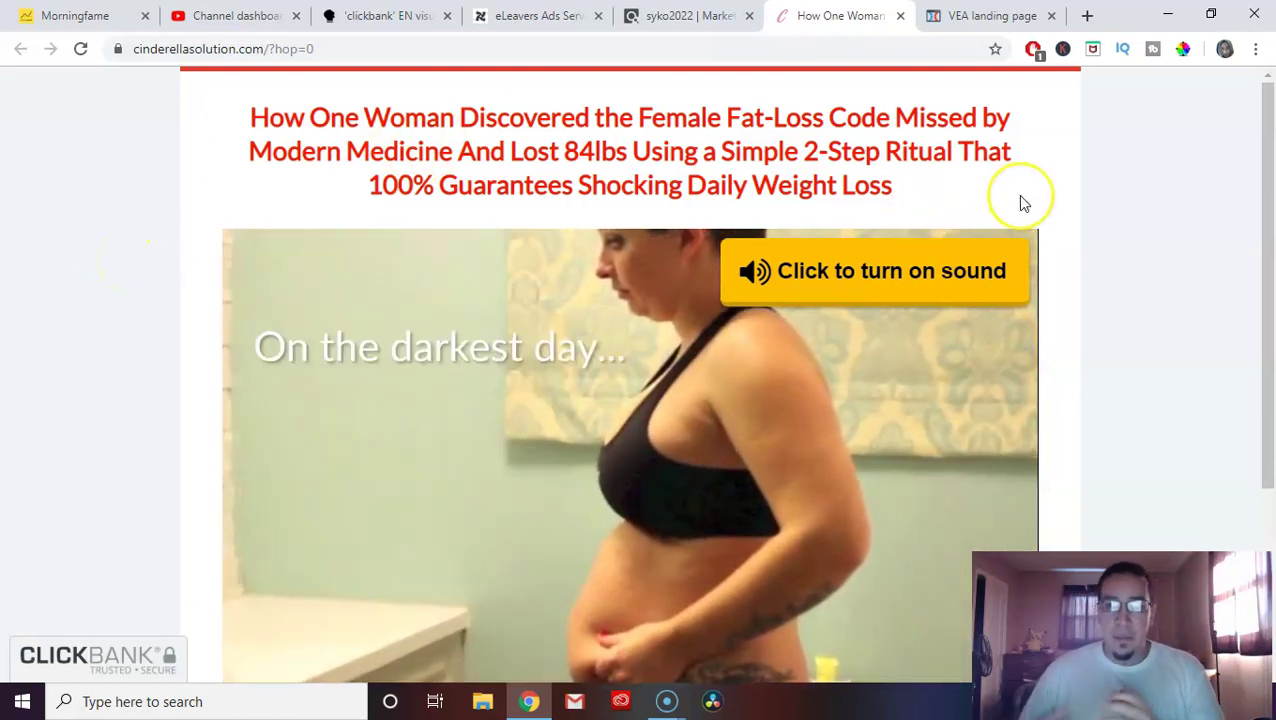
mouse_move(1134, 43)
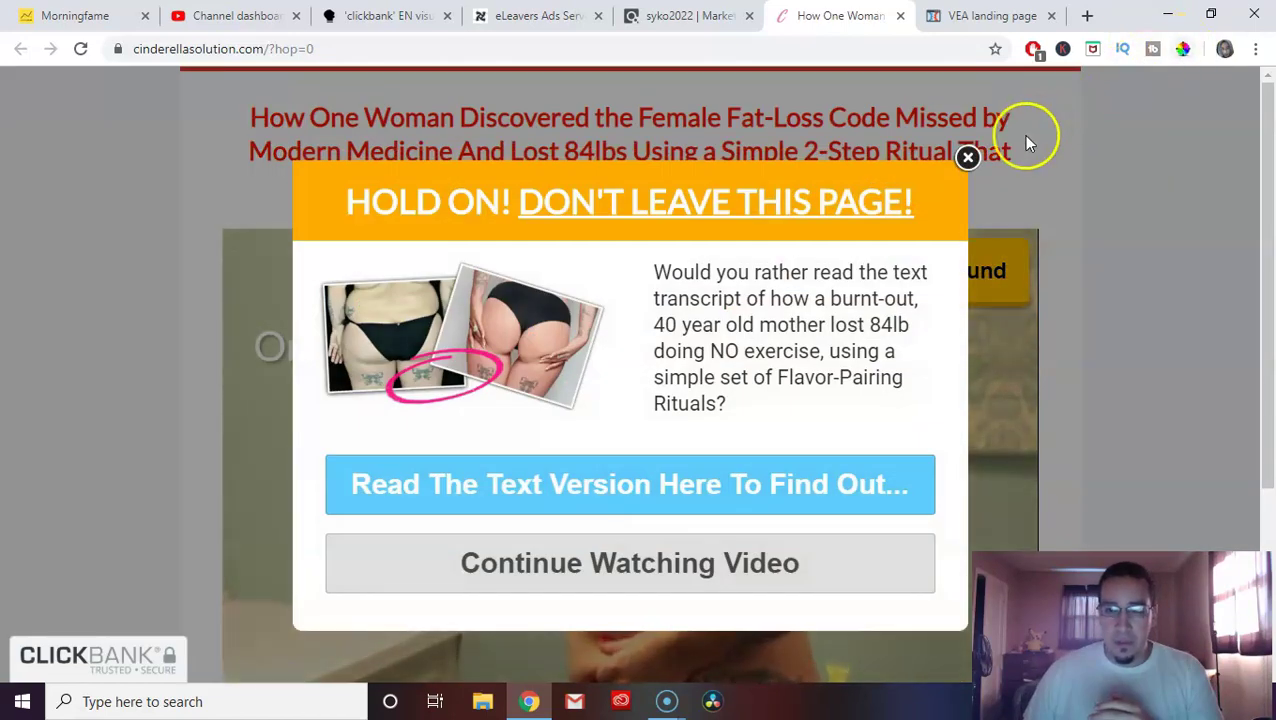
left_click(967, 155)
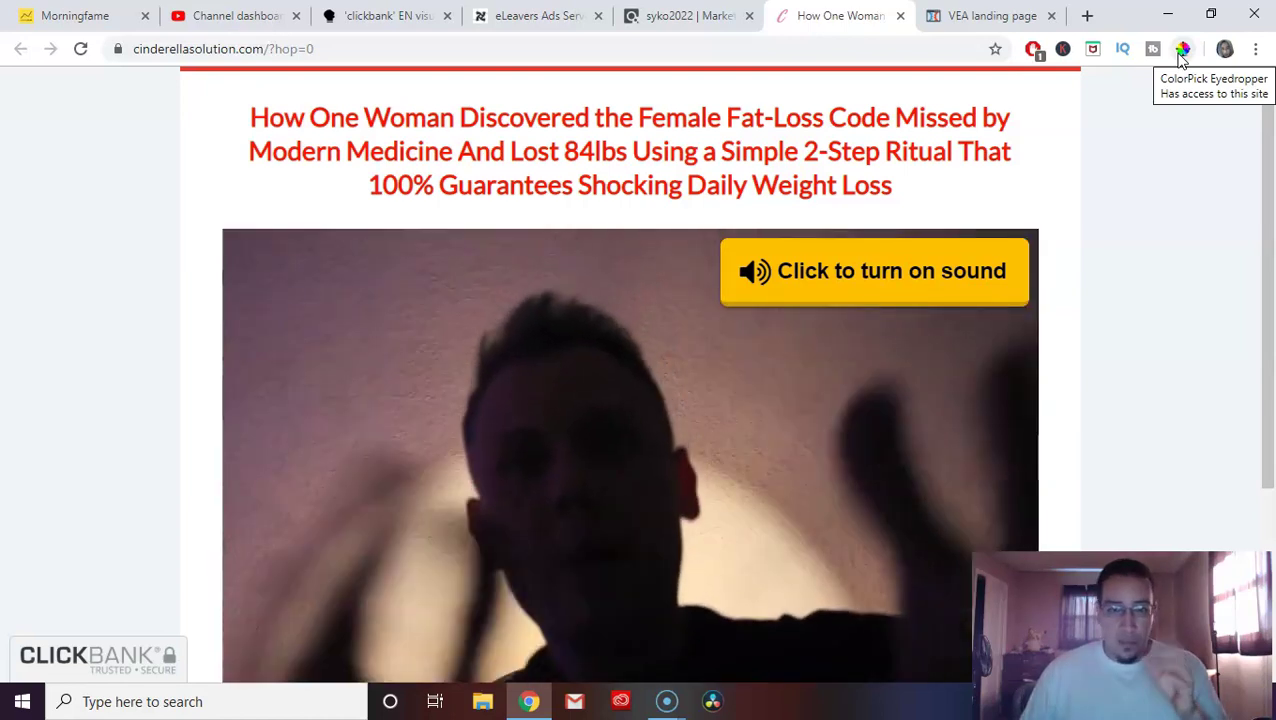
Sample the sales page background colour #F1F4F8 with ColorPick Eyedropper
left_click(1181, 50)
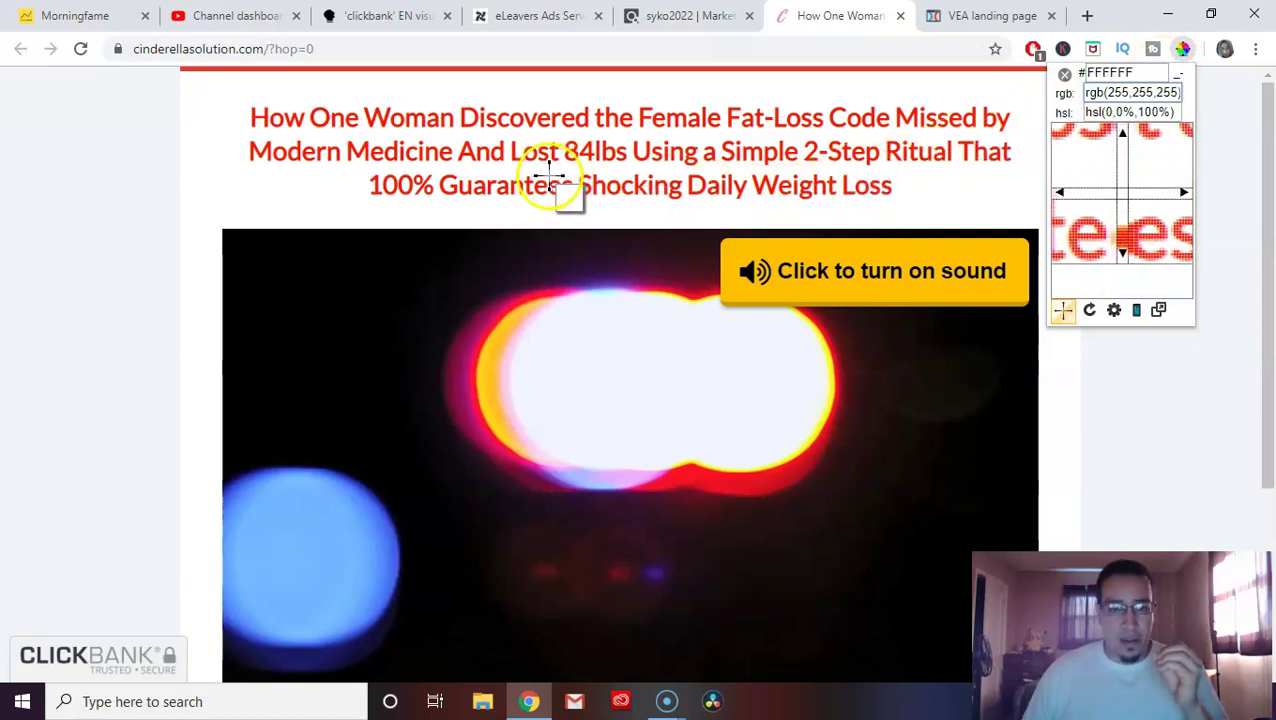
scroll(154, 248, "down", 3)
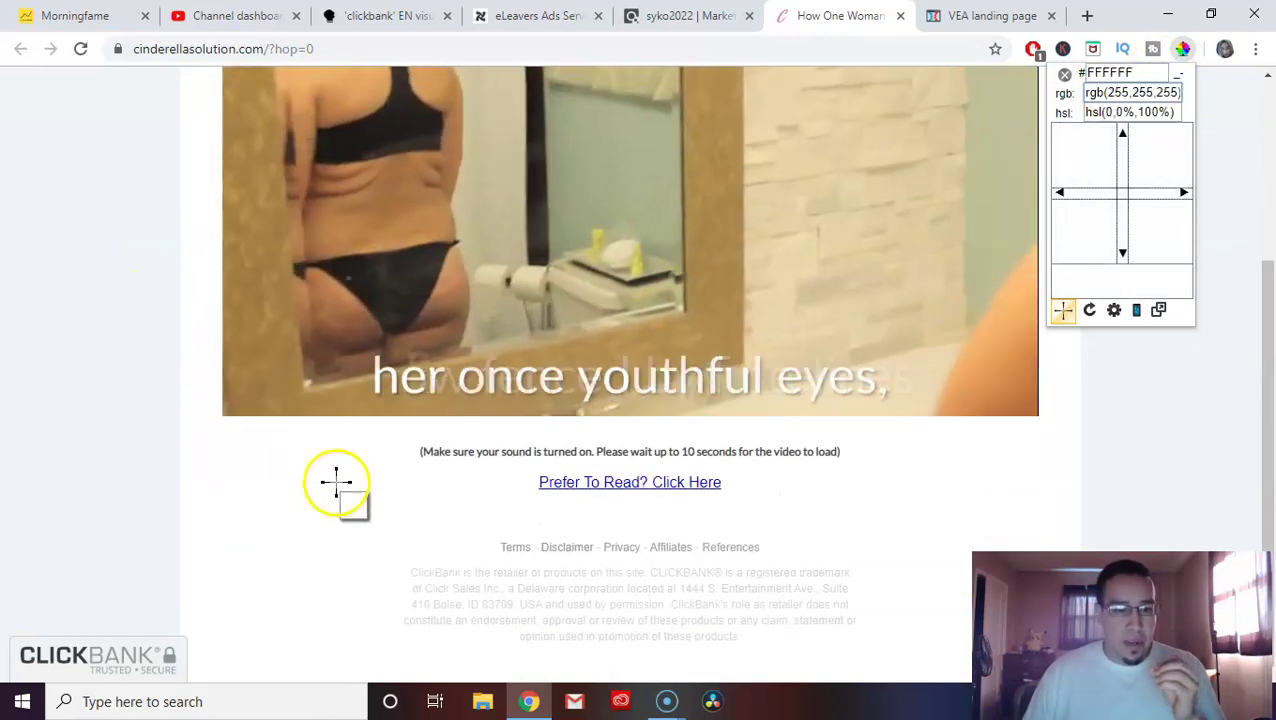
scroll(1091, 420, "up", 3)
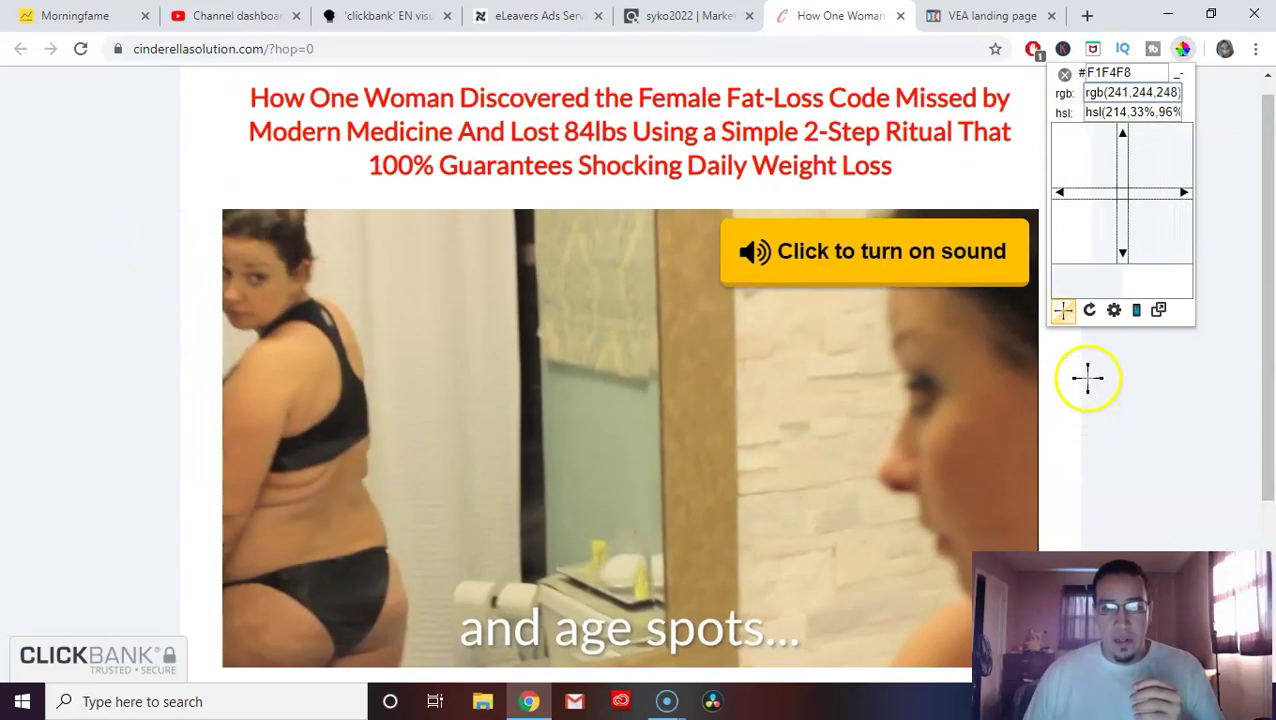
left_click(106, 230)
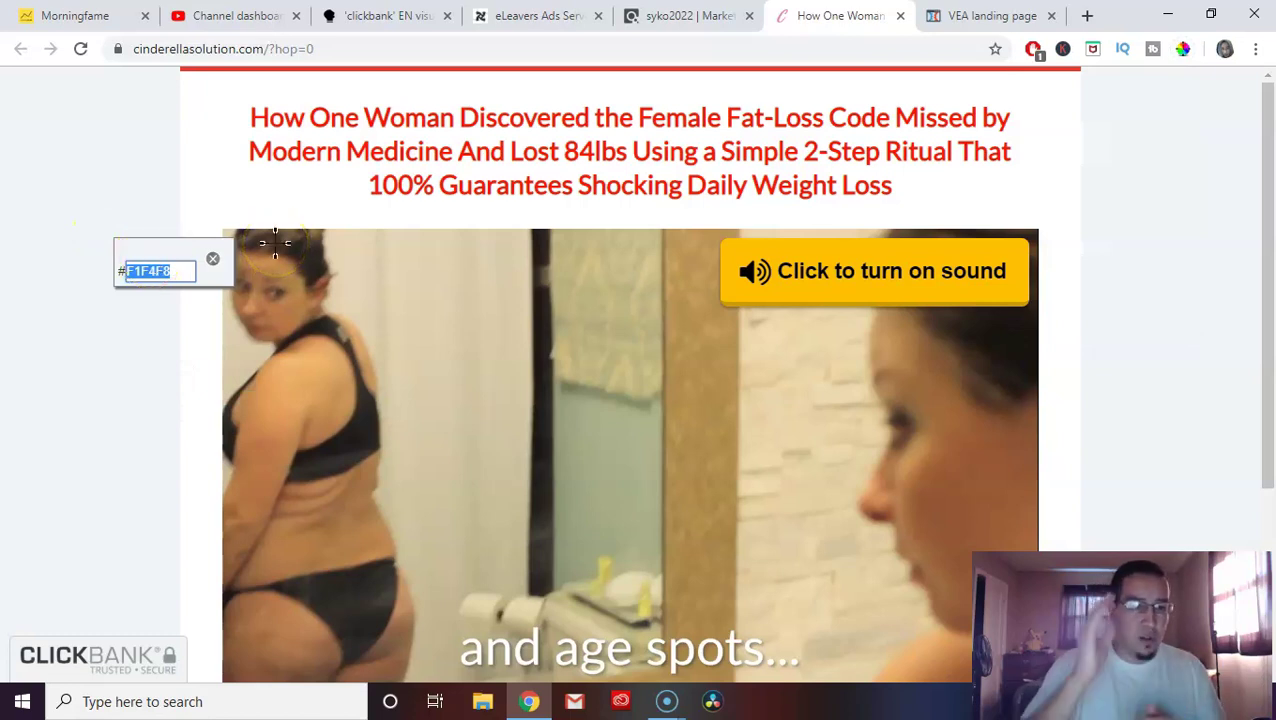
Copy the hex value F1F4F8 and return to the VEA landing page editor
left_click(322, 120)
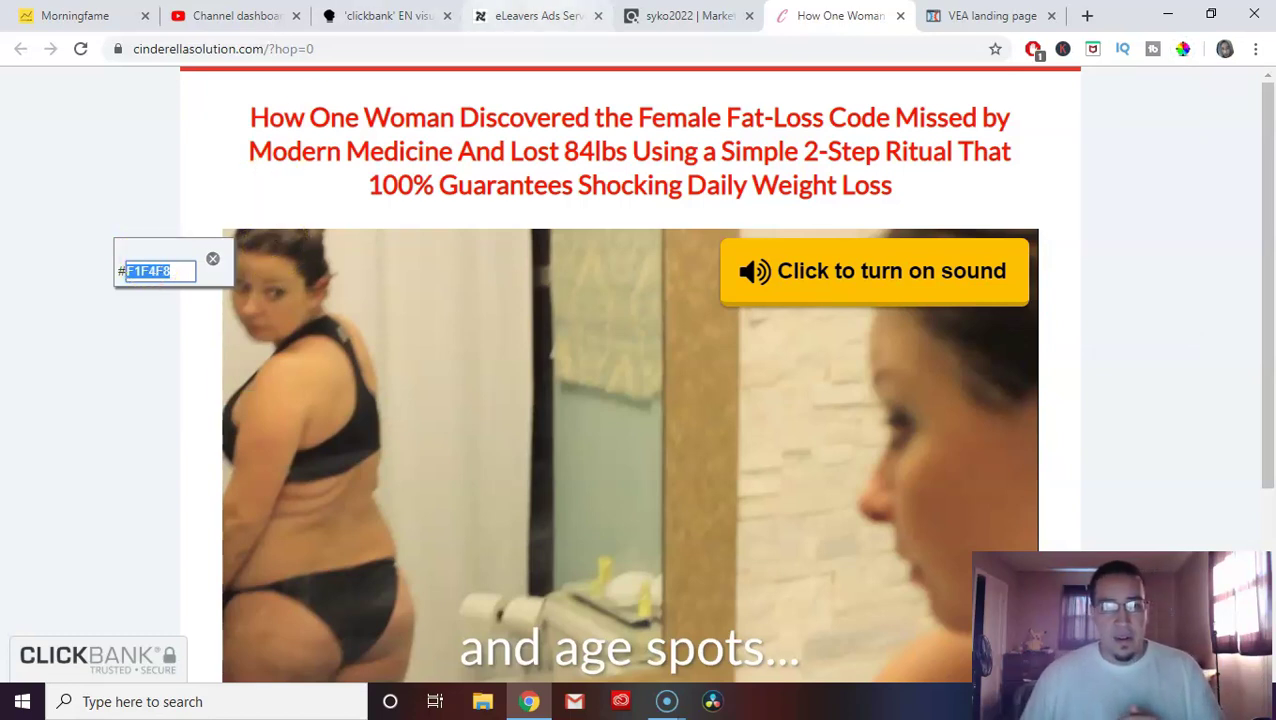
left_click(152, 273)
right_click(152, 273)
left_click(185, 288)
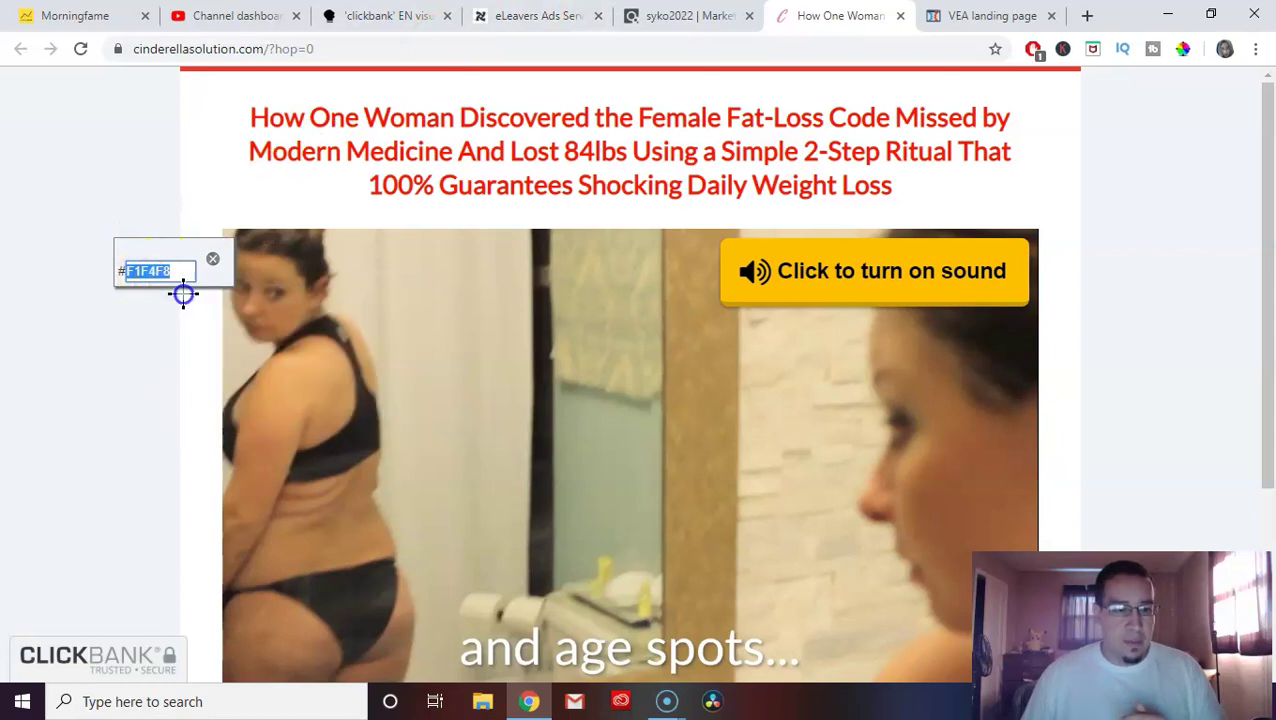
left_click(985, 15)
left_click(722, 177)
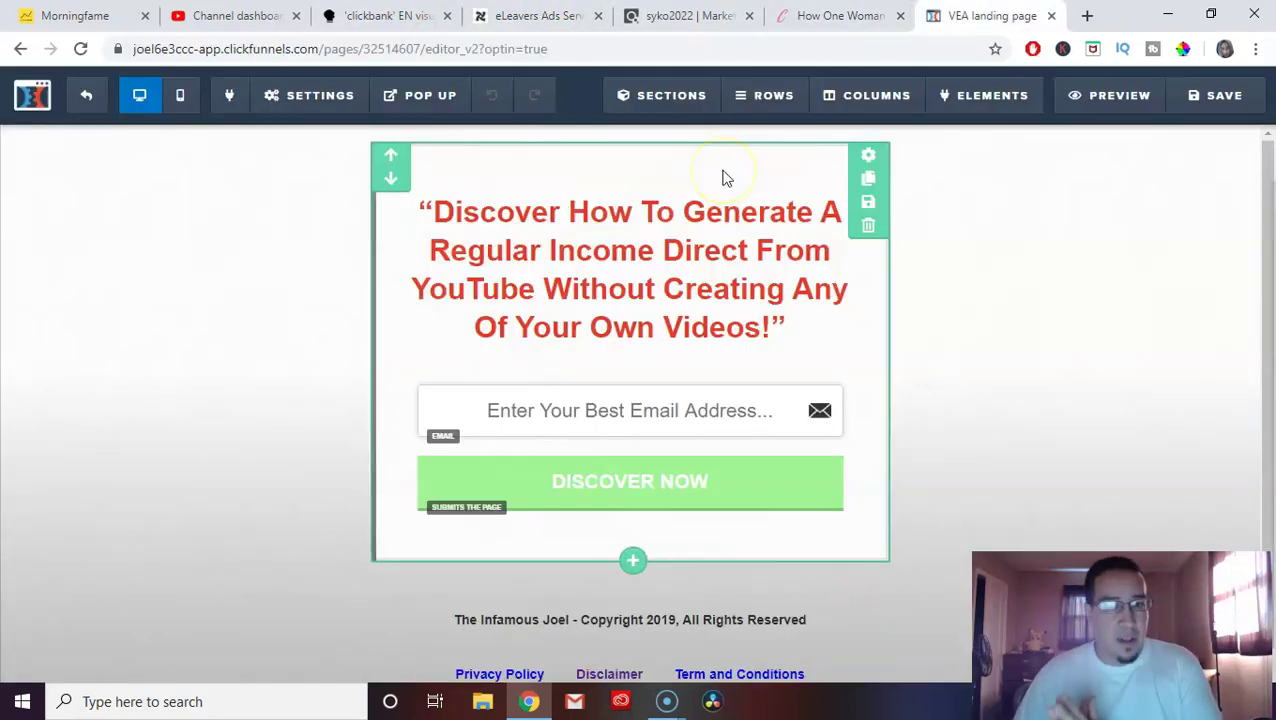
left_click(210, 463)
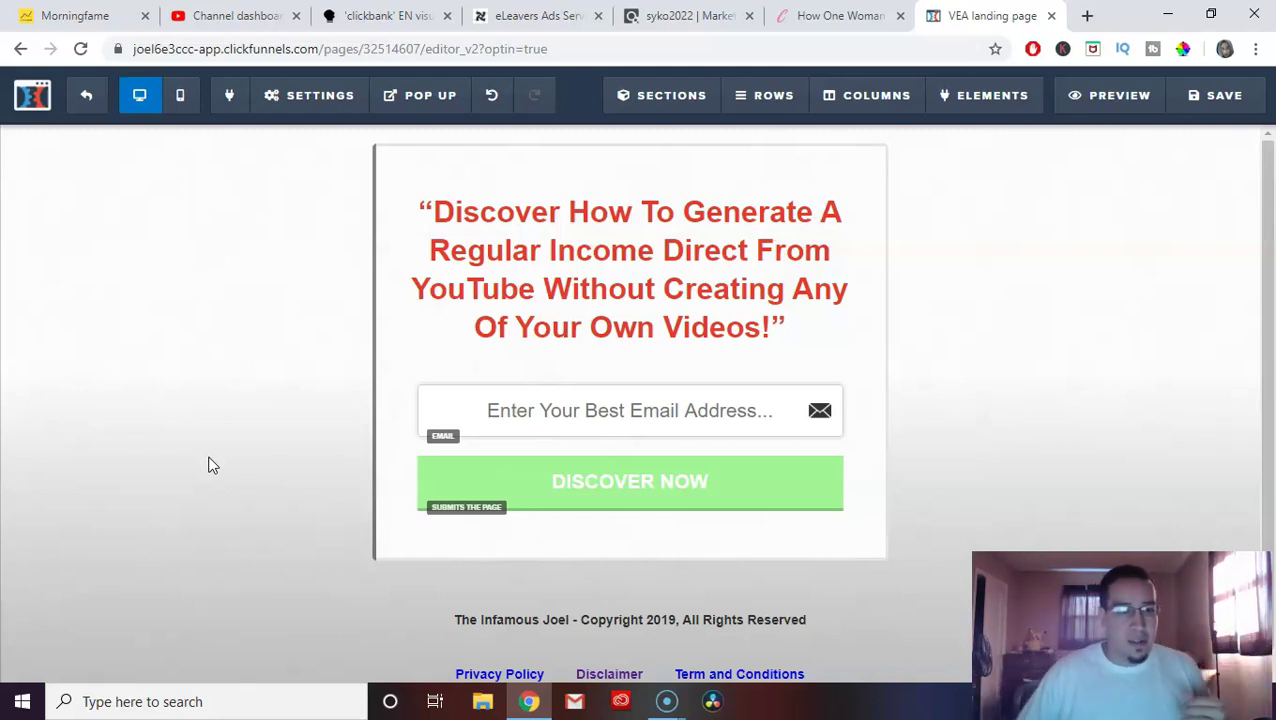
left_click(113, 436)
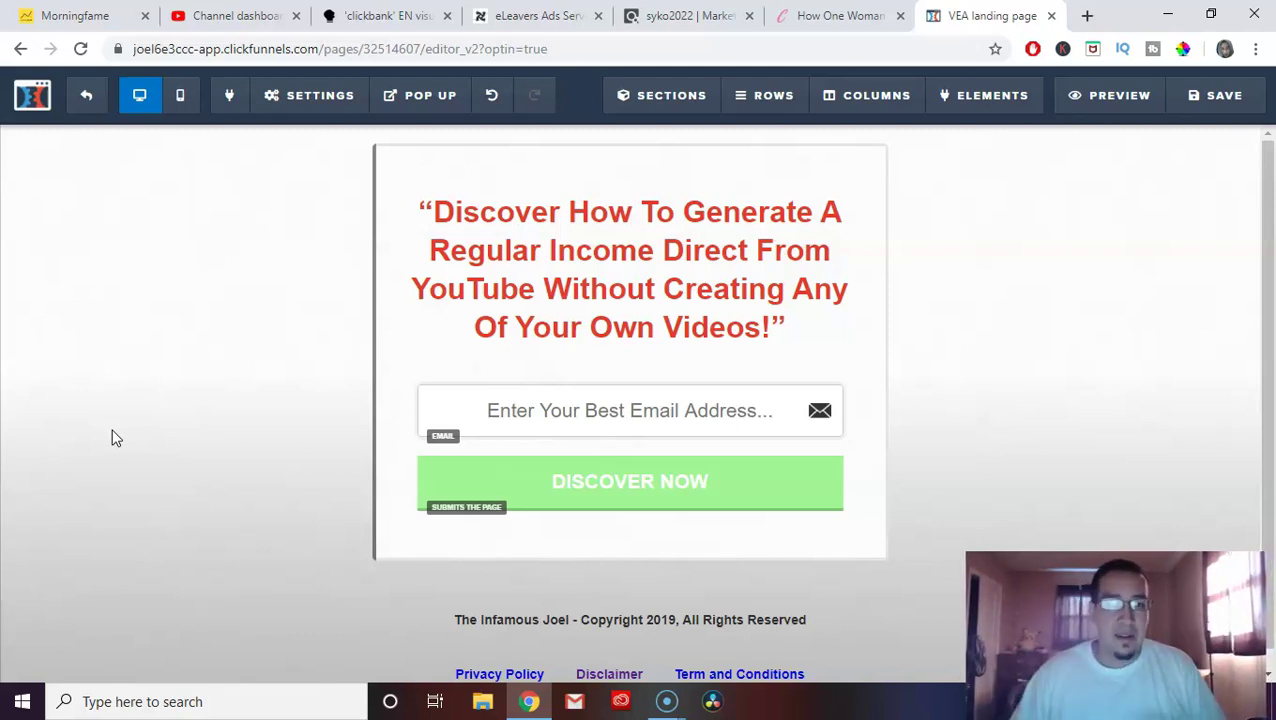
Replace the optin page background colour #2d2d2d with #f1f4f8 under Settings > Background
left_click(313, 94)
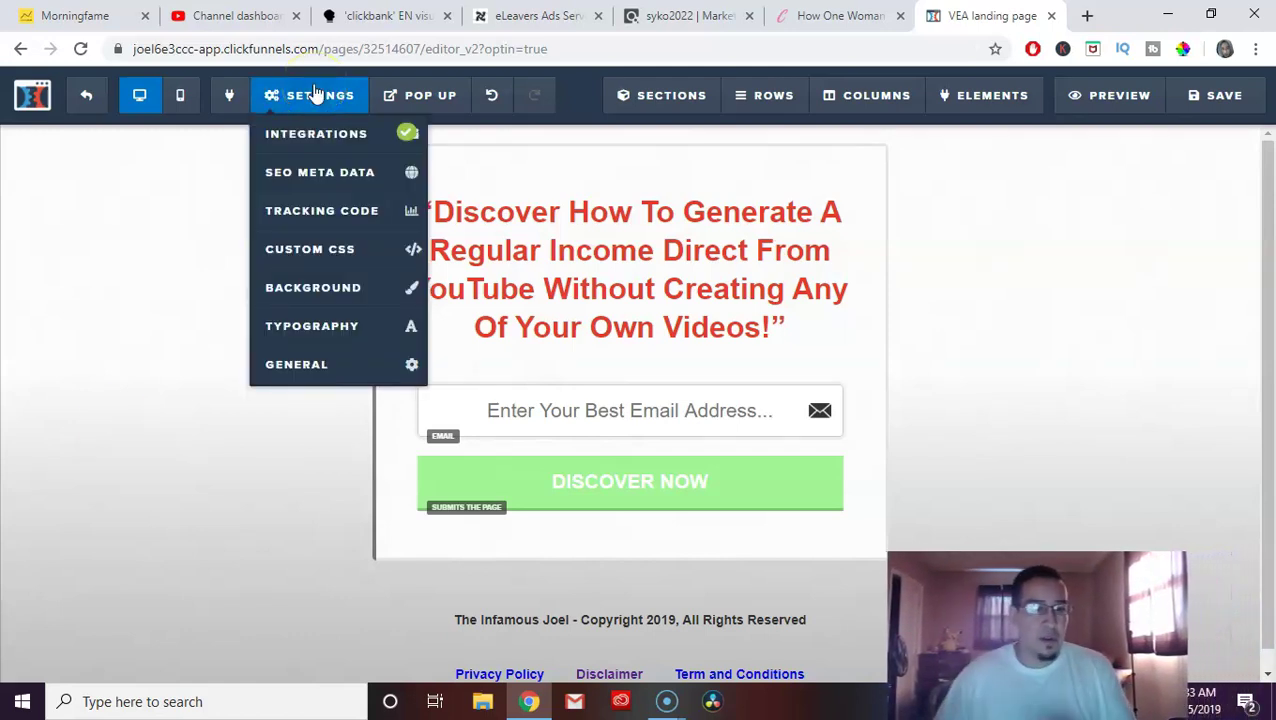
left_click(332, 295)
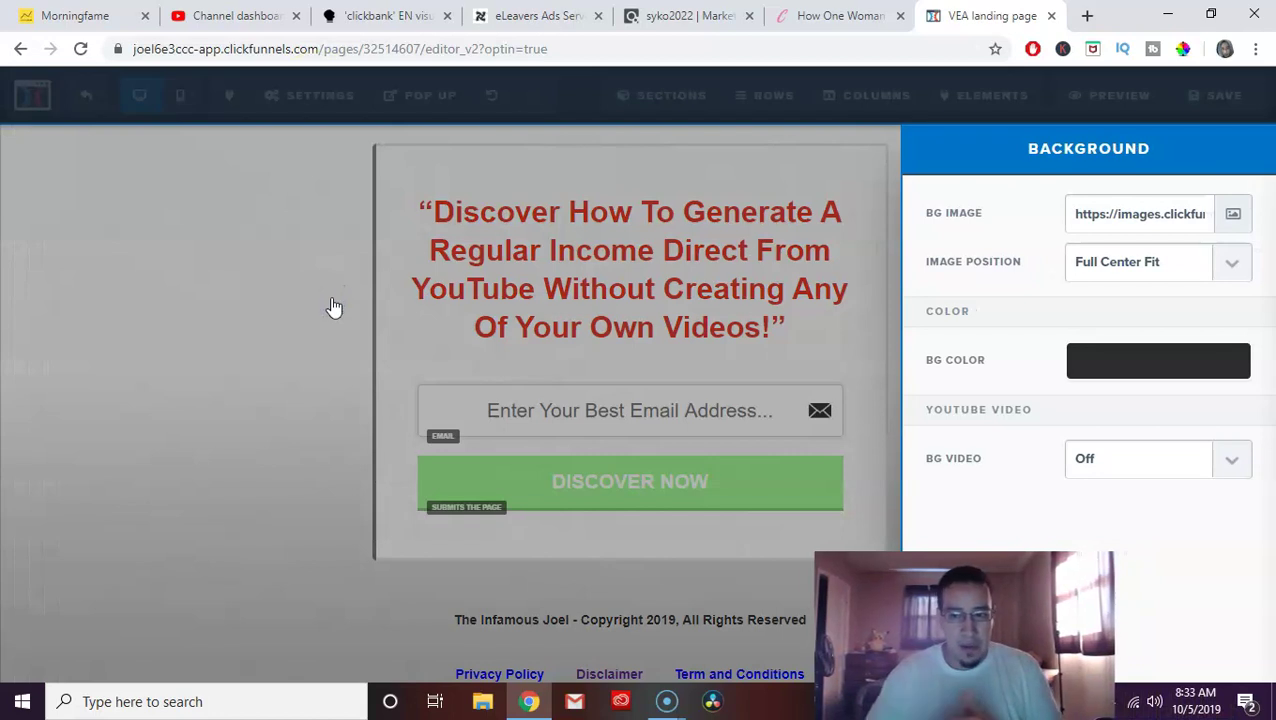
left_click(1183, 377)
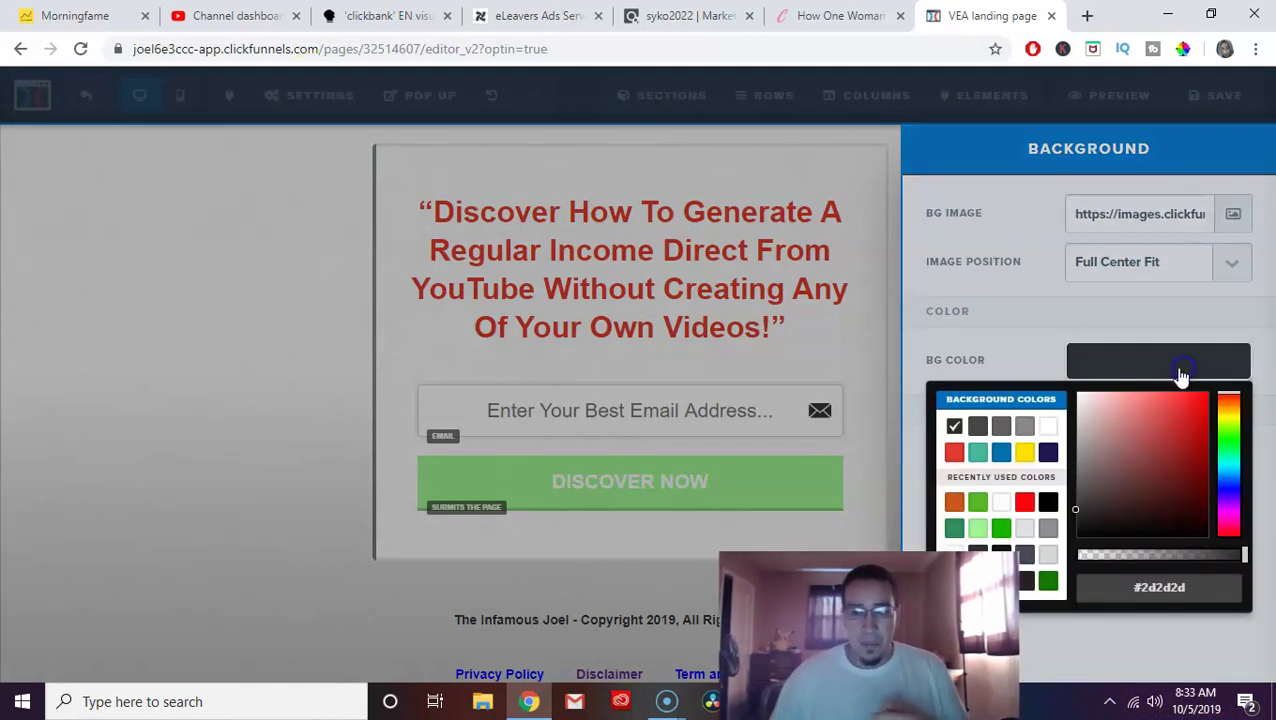
left_click(1163, 589)
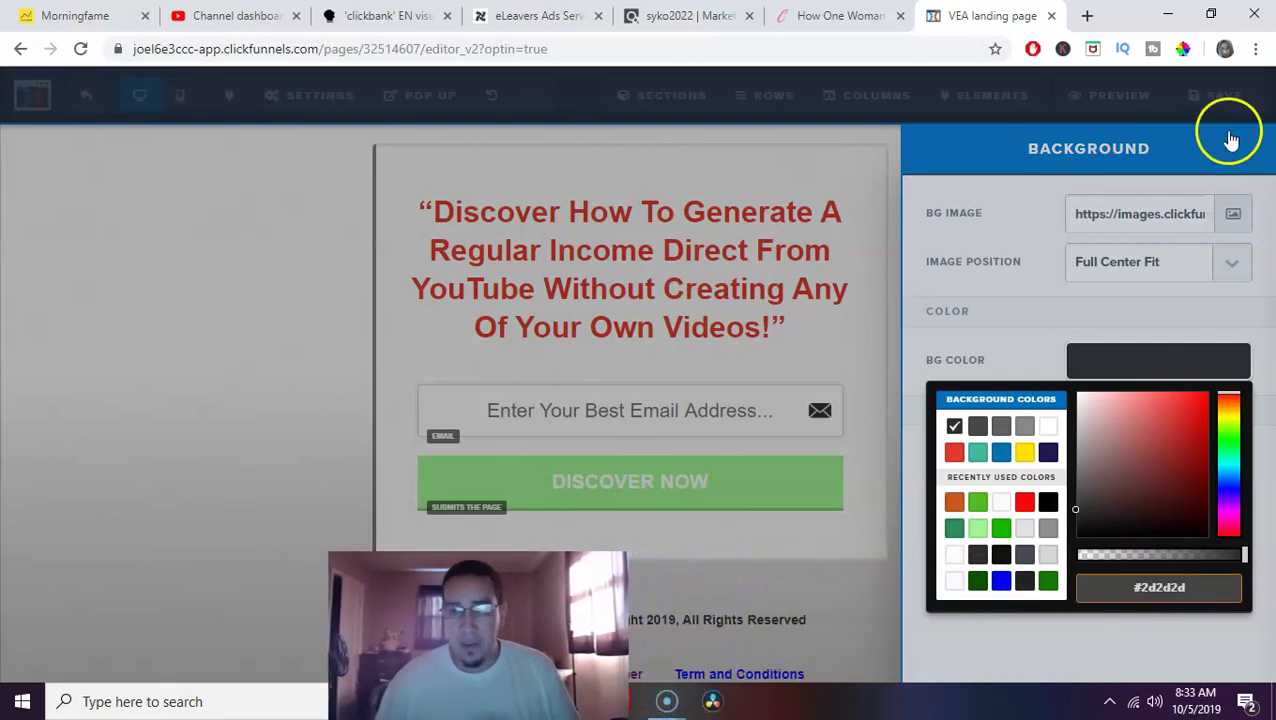
triple_click(1168, 592)
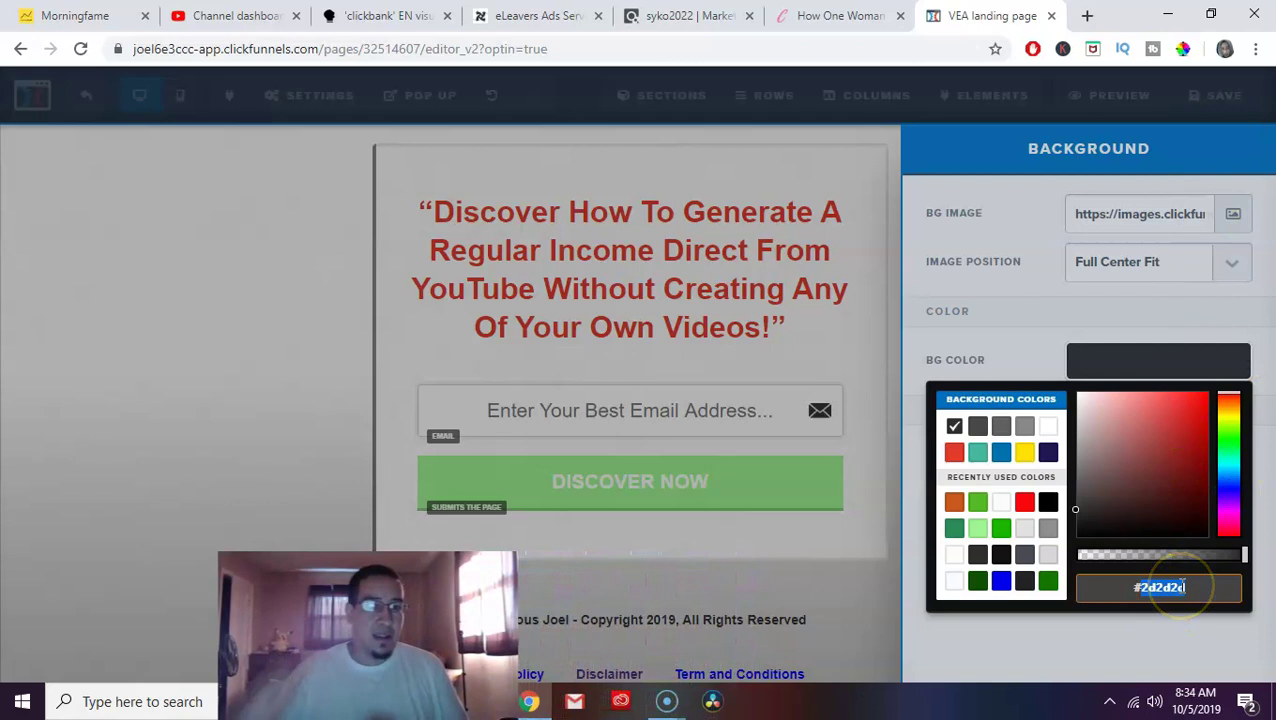
right_click(1180, 588)
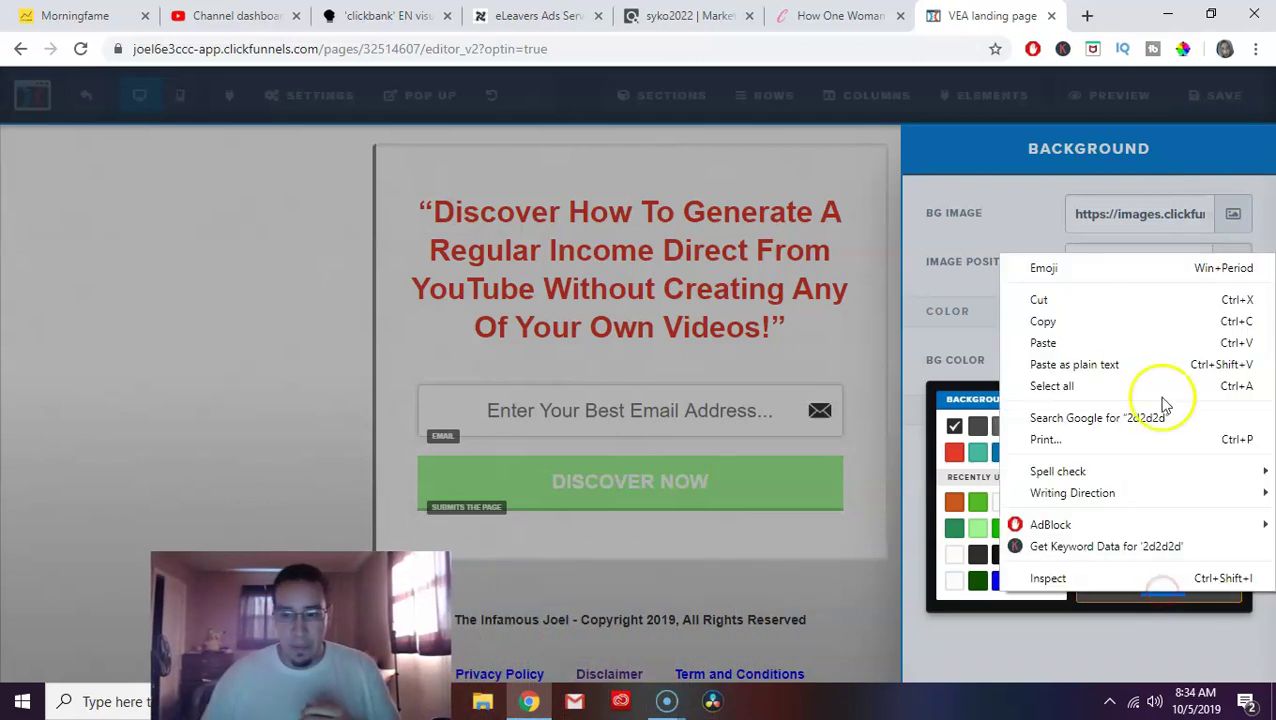
left_click(1068, 346)
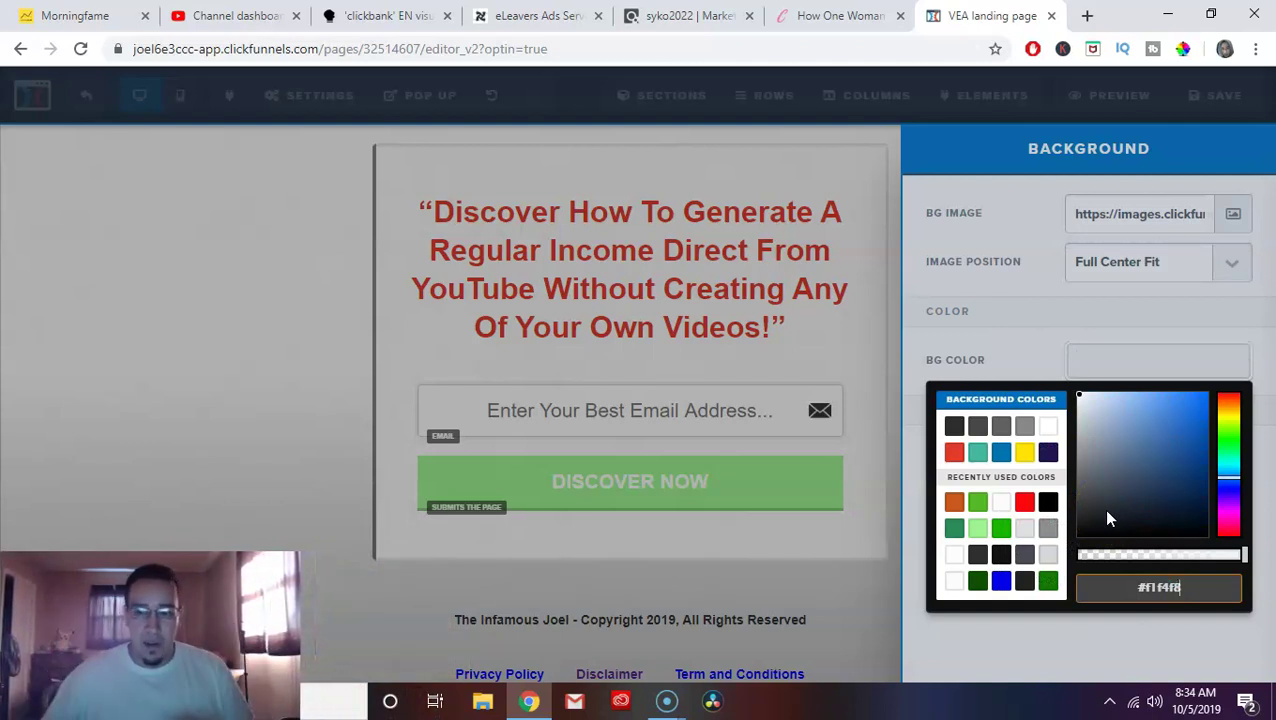
left_click(1015, 378)
left_click(863, 380)
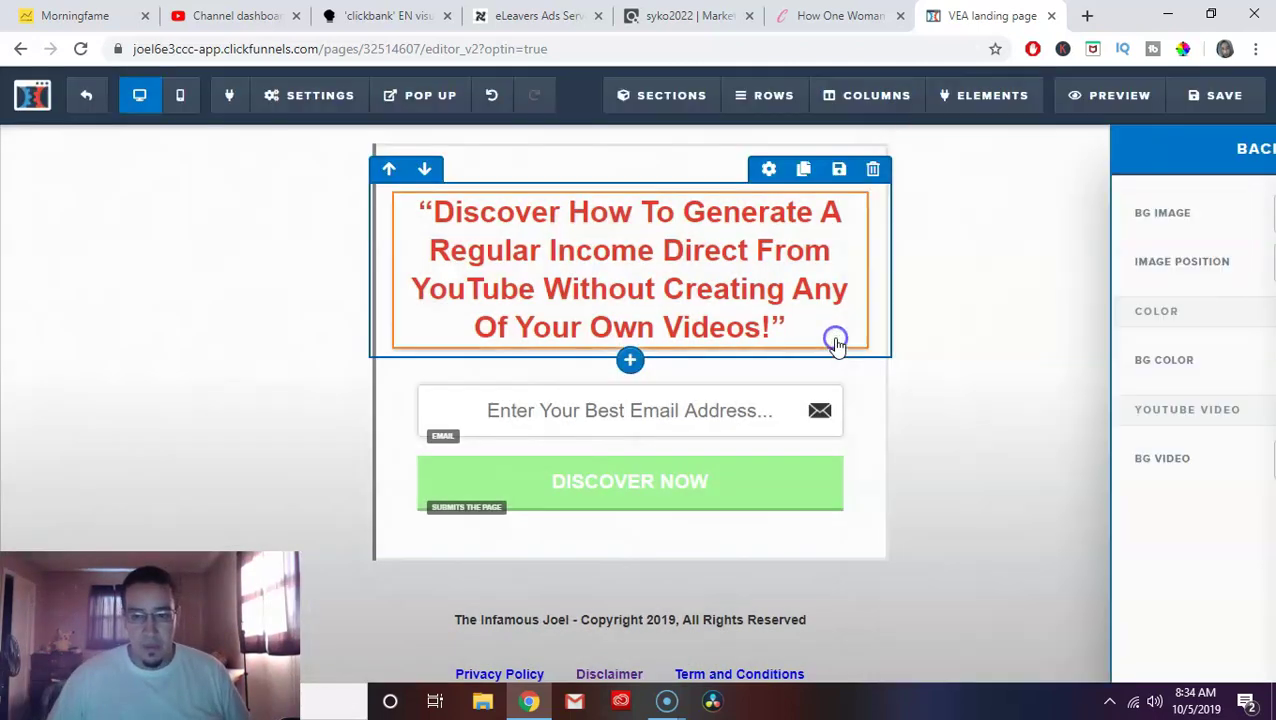
Return to the Cinderella Solution sales page and highlight its full red 84lbs headline
left_click(1092, 326)
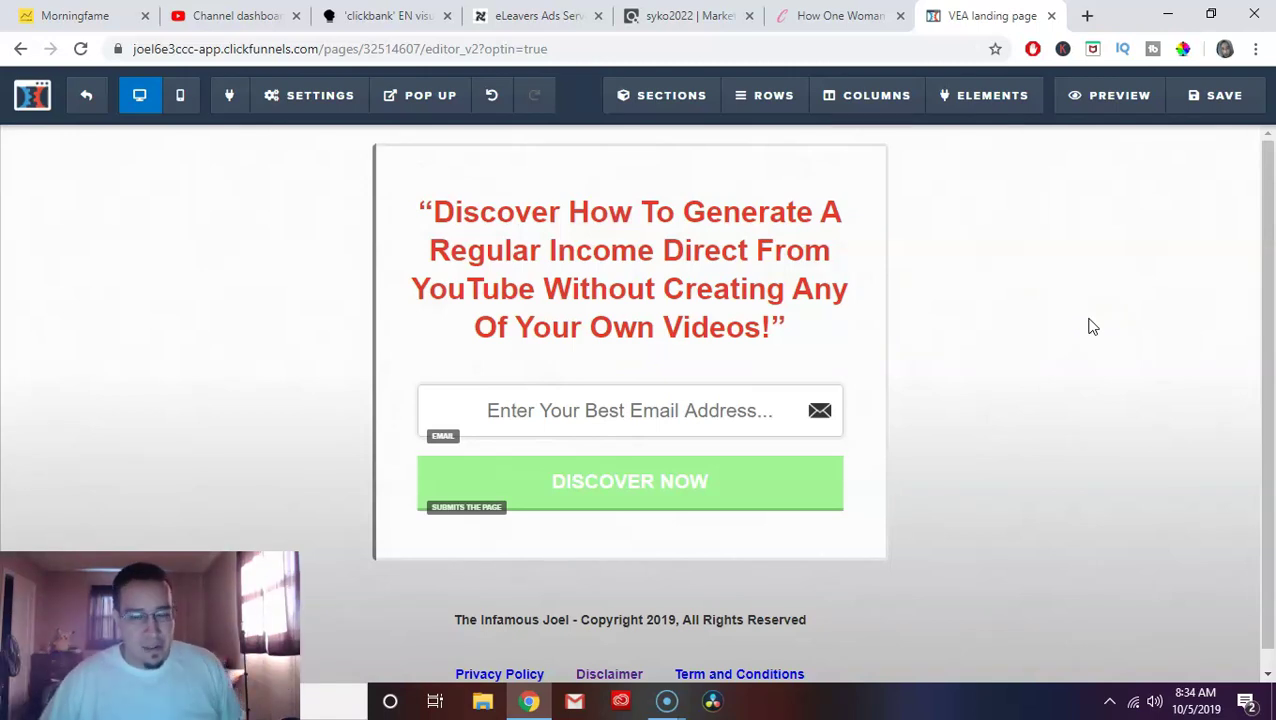
left_click(1078, 315)
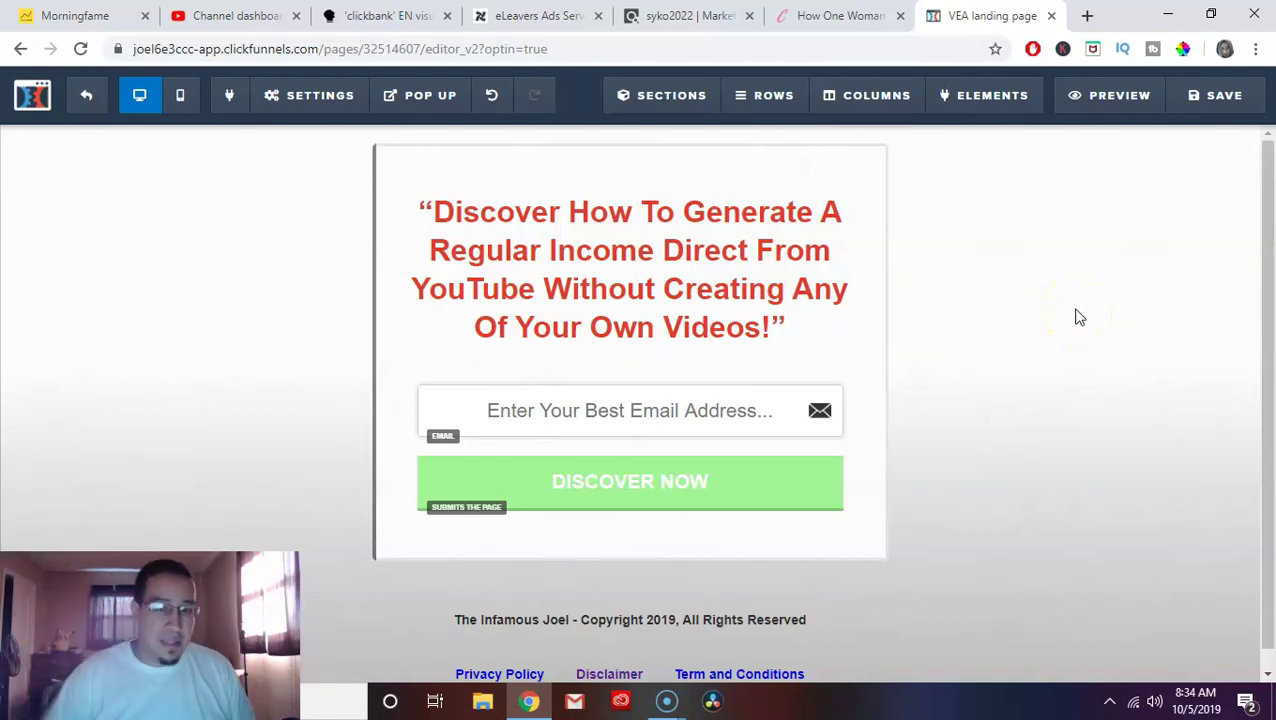
left_click(1071, 281)
left_click(840, 15)
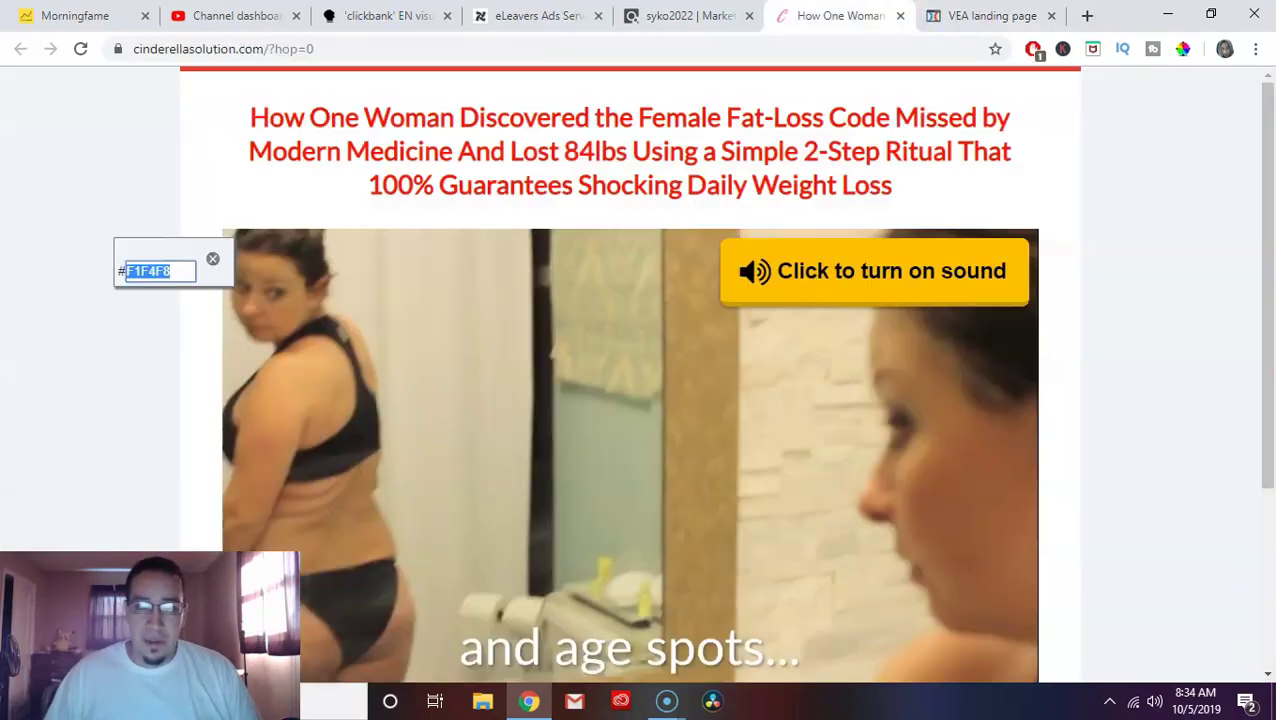
left_click(775, 83)
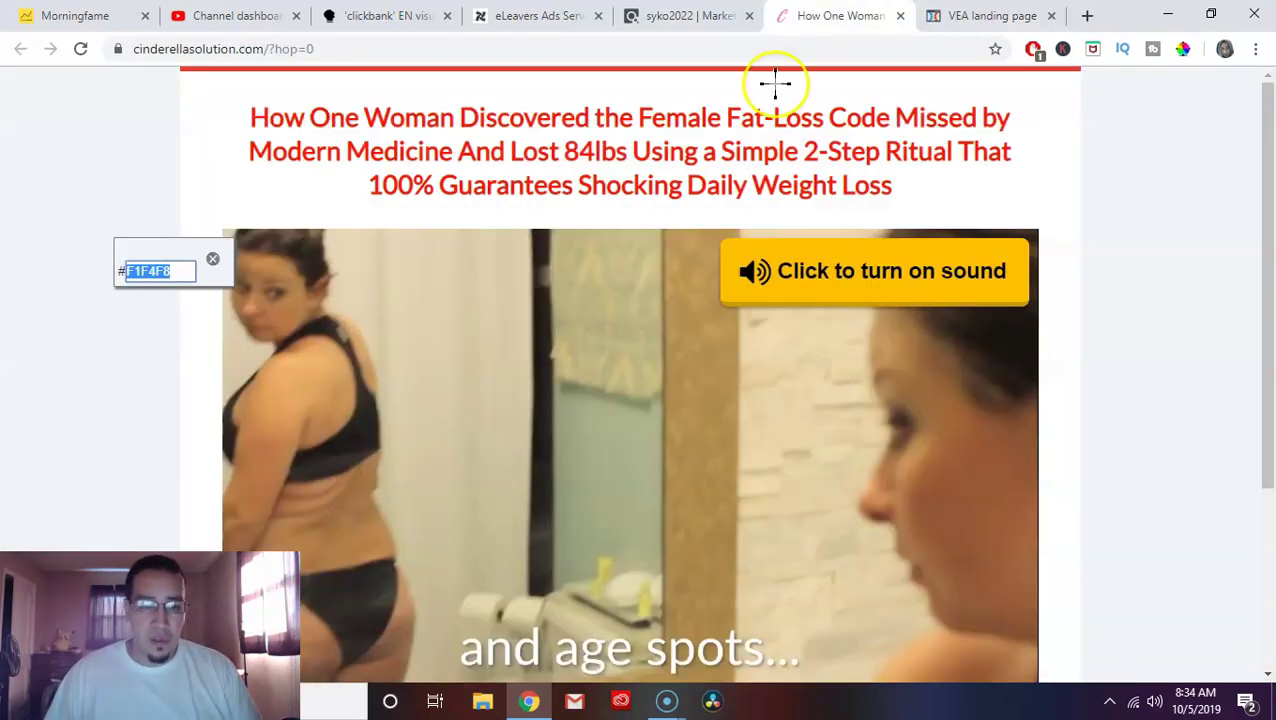
left_click(968, 13)
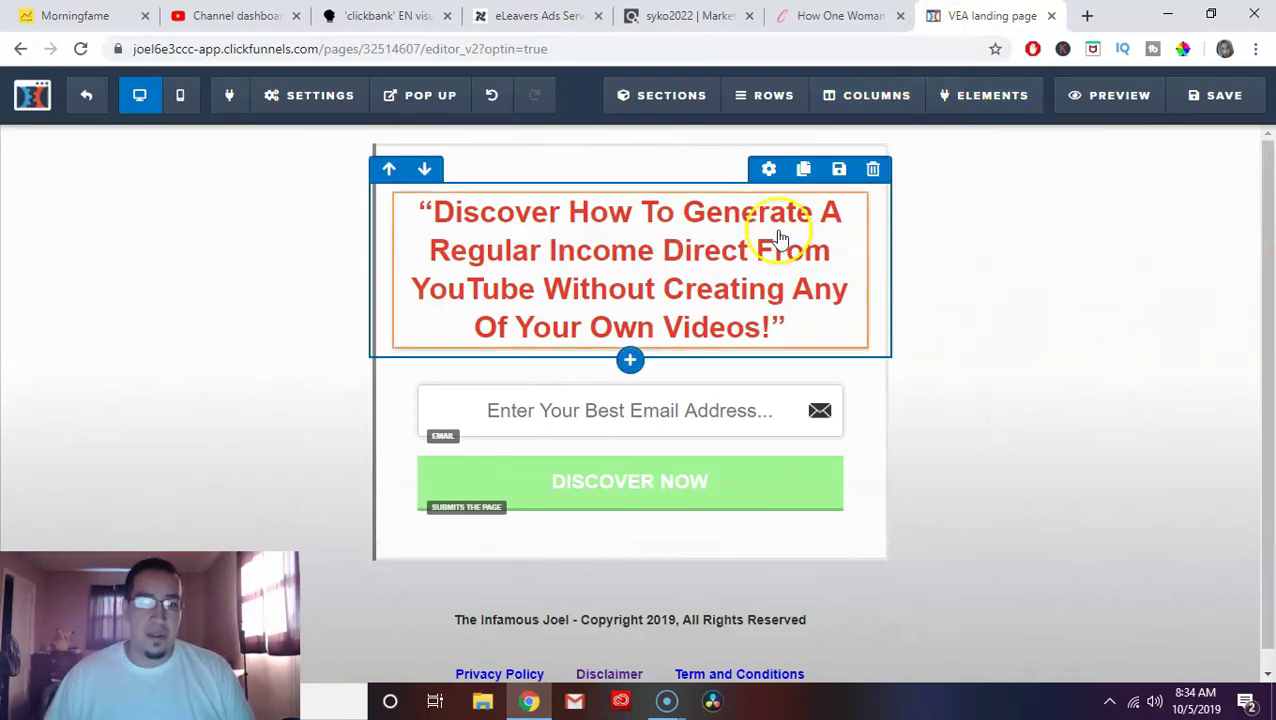
key("ctrl+shift+Tab")
left_click(1025, 188)
left_click_drag(1022, 182, 256, 108)
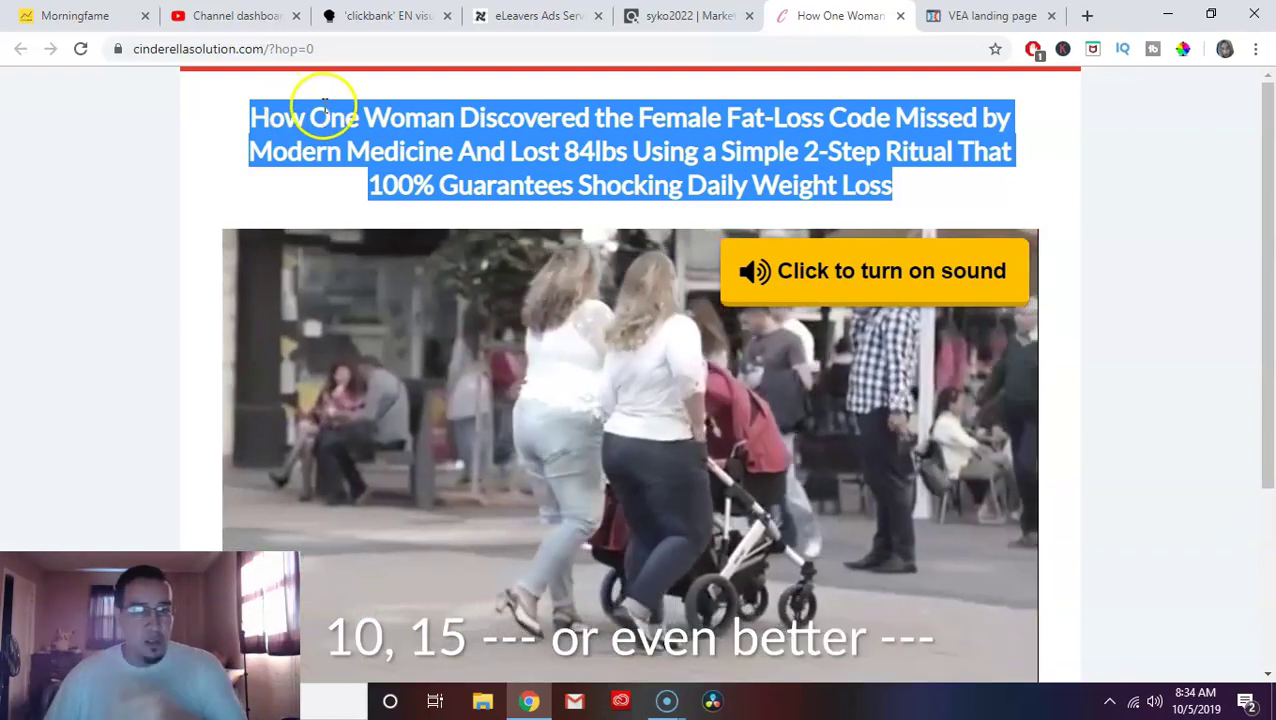
Copy the sales page headline and paste it over the optin page's headline text
right_click(449, 133)
left_click(484, 147)
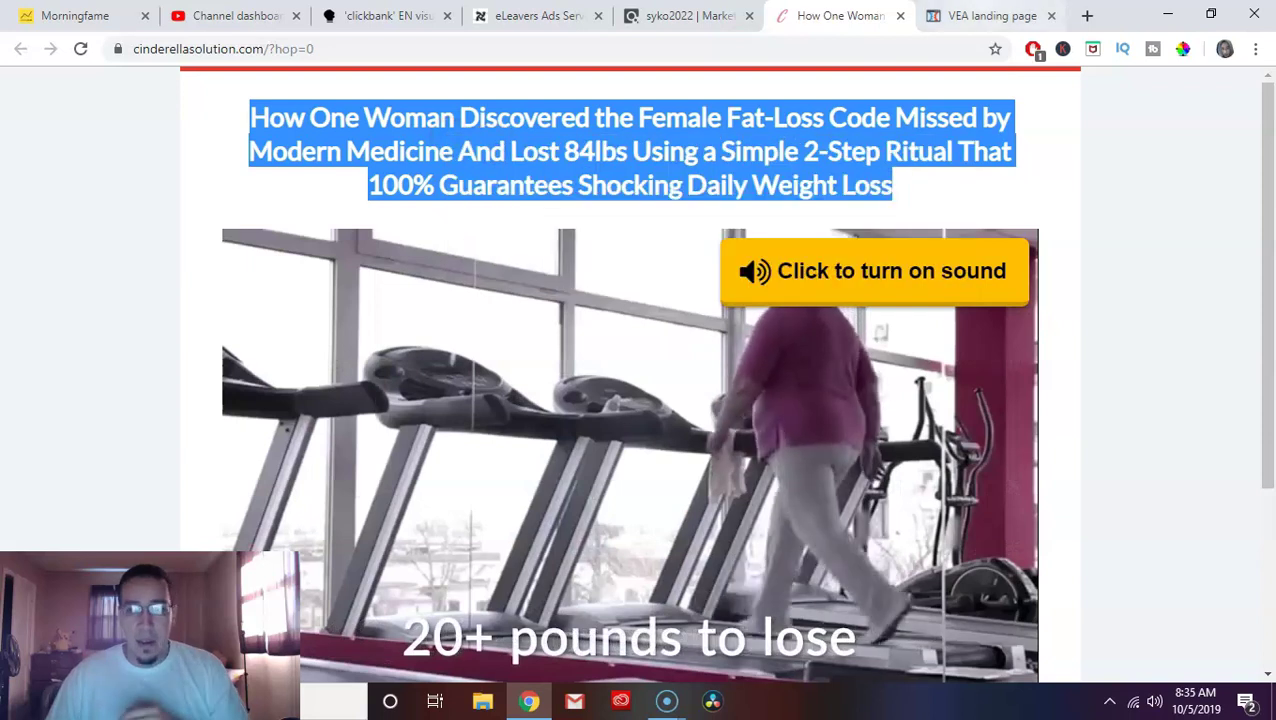
left_click(944, 20)
left_click(740, 337)
left_click(763, 319)
key("ctrl+a")
right_click(500, 237)
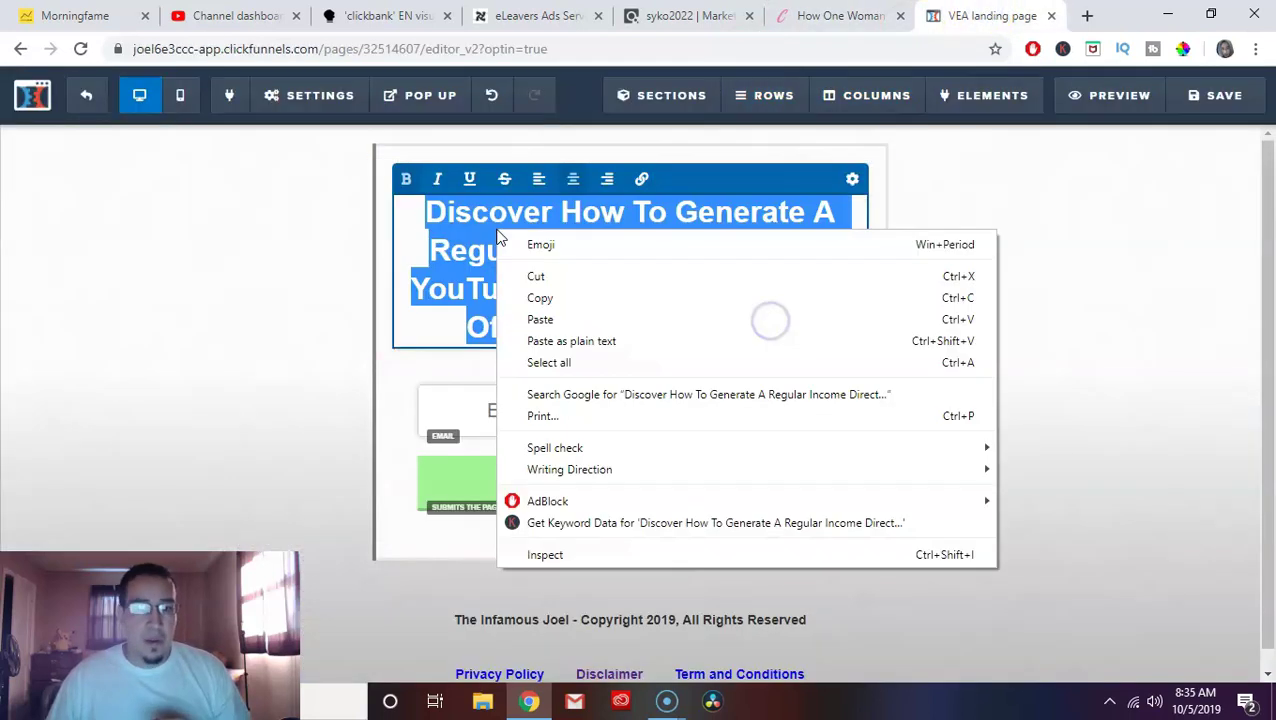
left_click(540, 319)
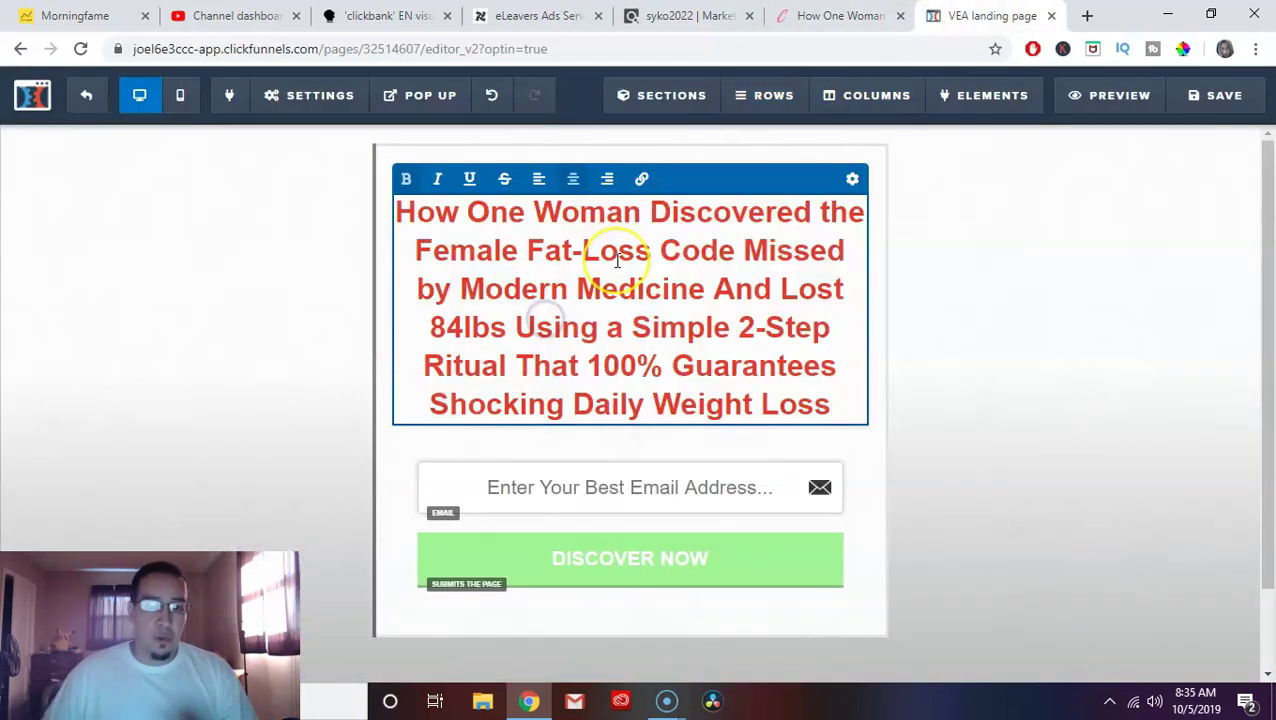
Set the headline font size to 26 and save the optin page
left_click(850, 180)
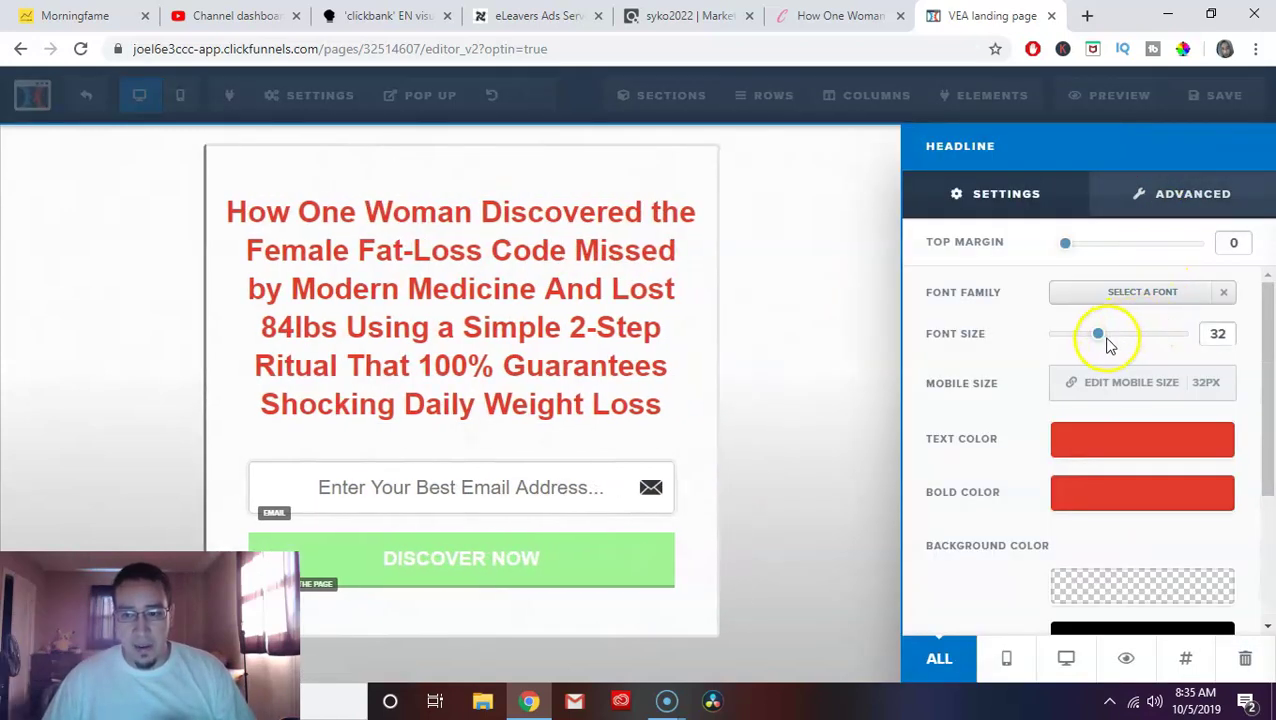
left_click_drag(1099, 340, 1088, 340)
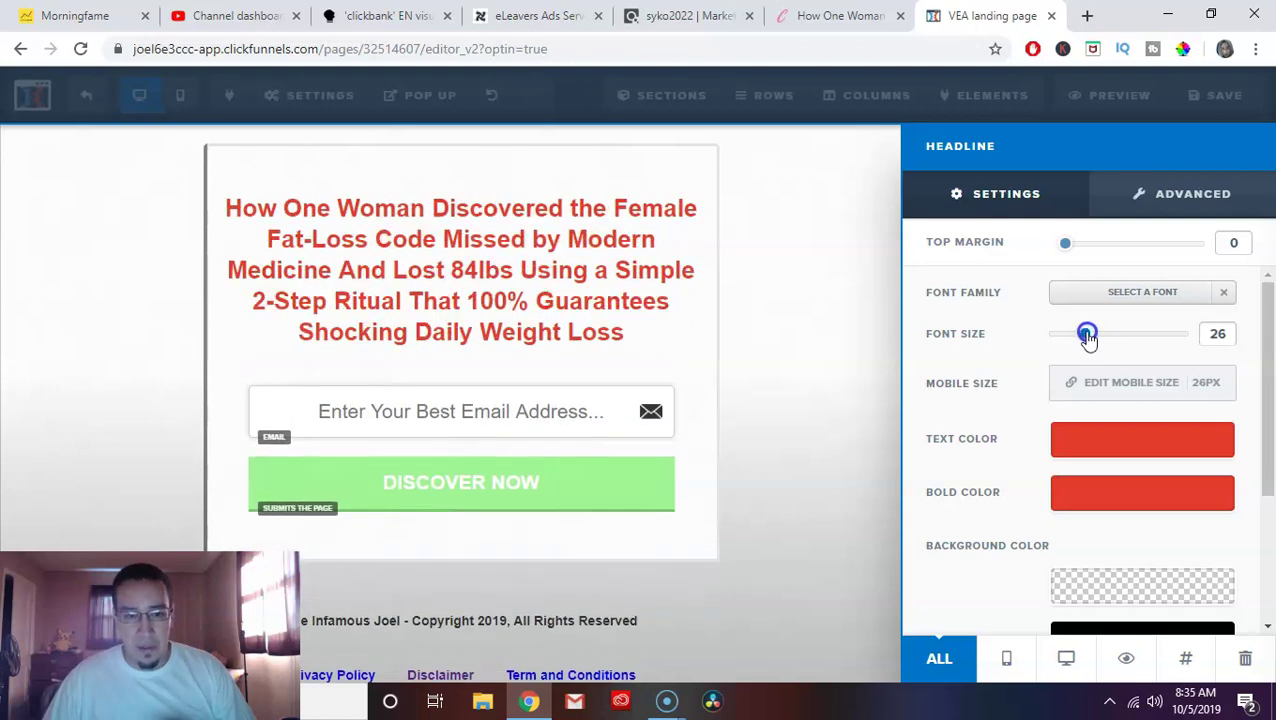
left_click(890, 292)
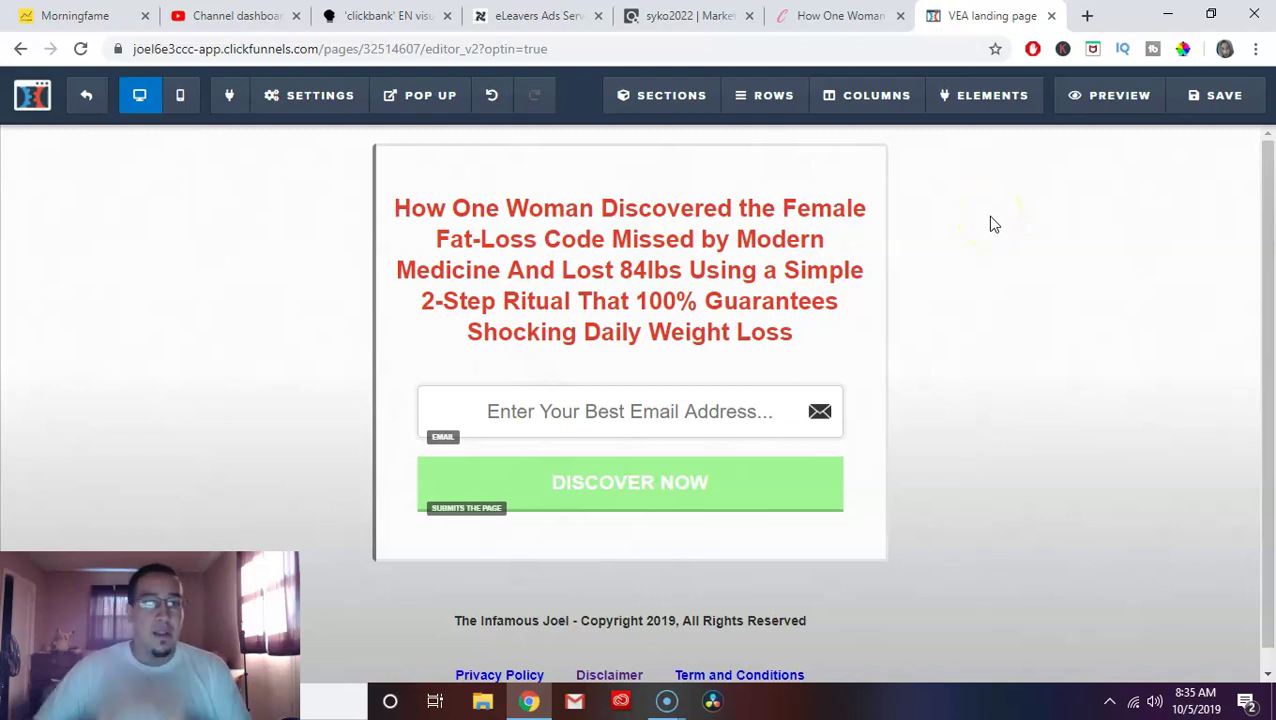
left_click(1224, 96)
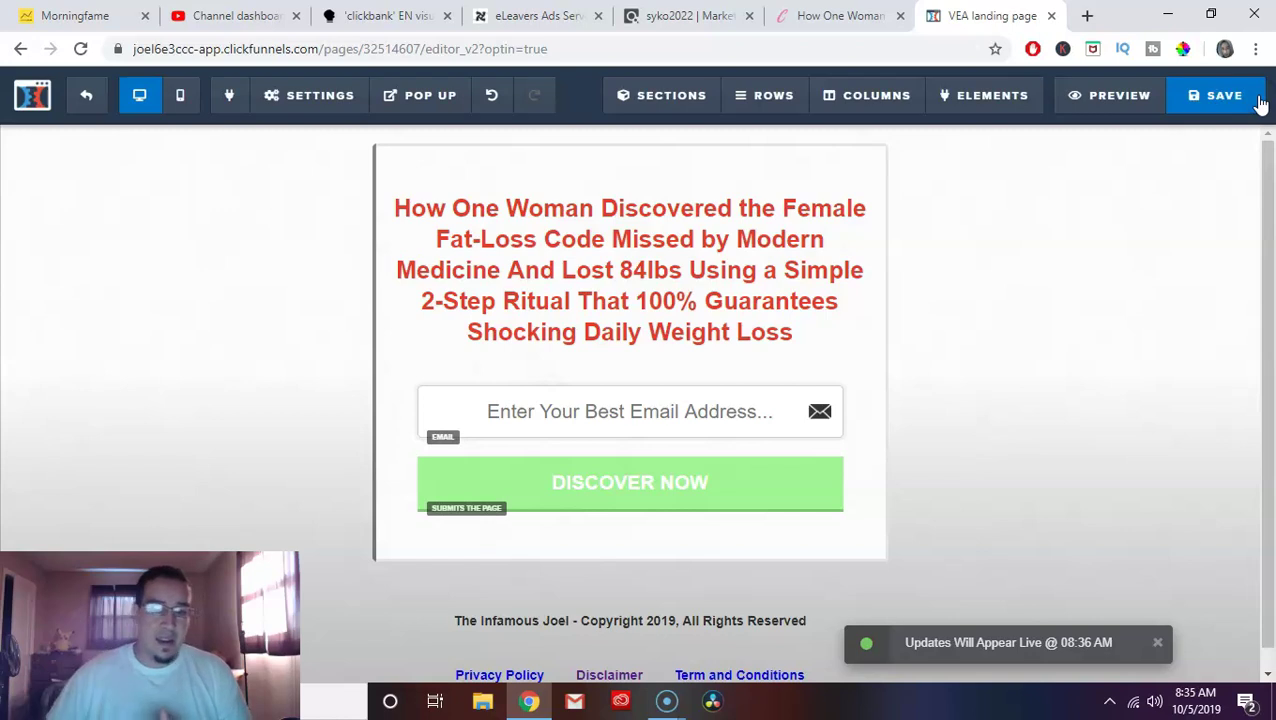
Dismiss the save confirmation and exit the editor to the CLICKBANK THINGY Optin step overview
left_click(1048, 238)
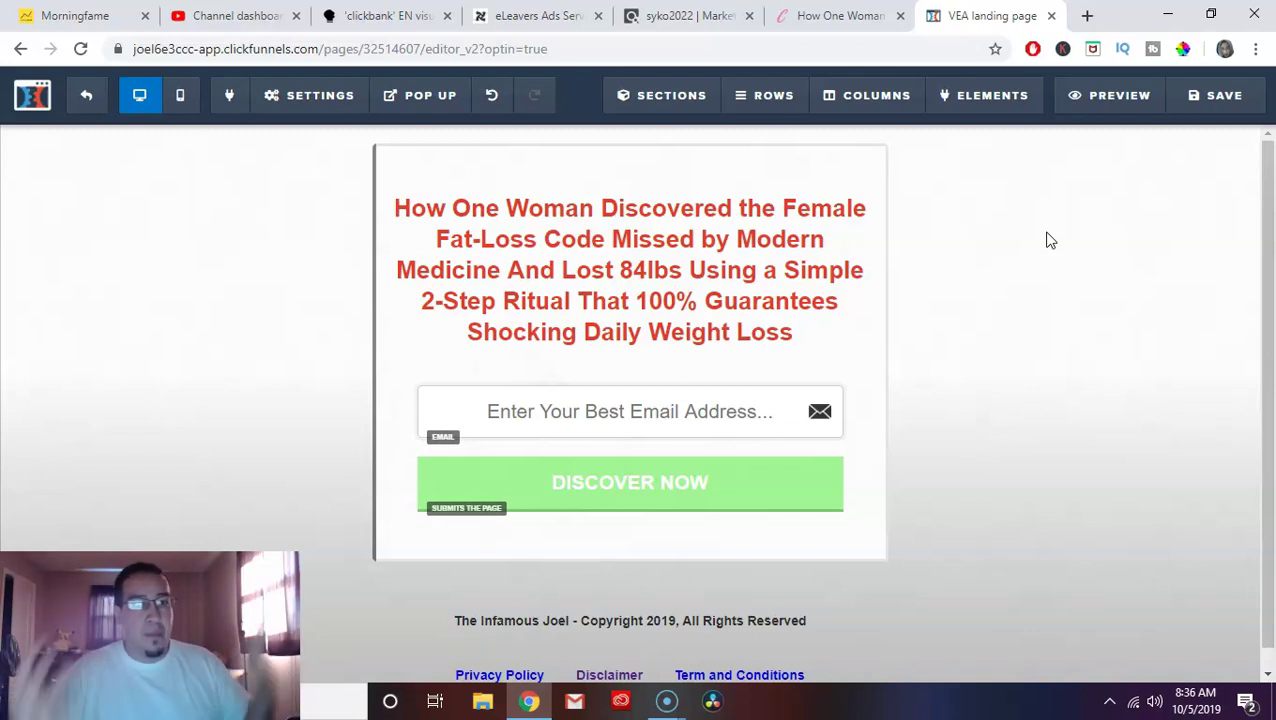
key("alt+Left")
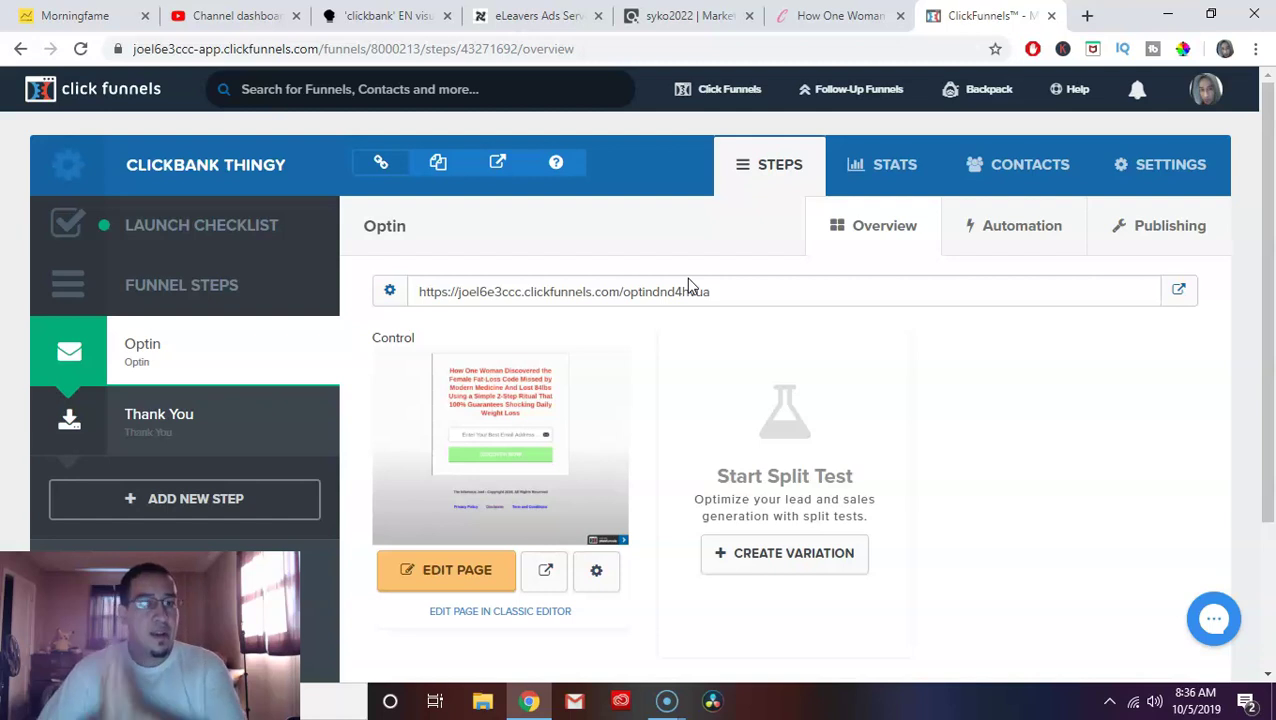
Bring up the Facebook News Feed in a new browser tab
left_click(628, 234)
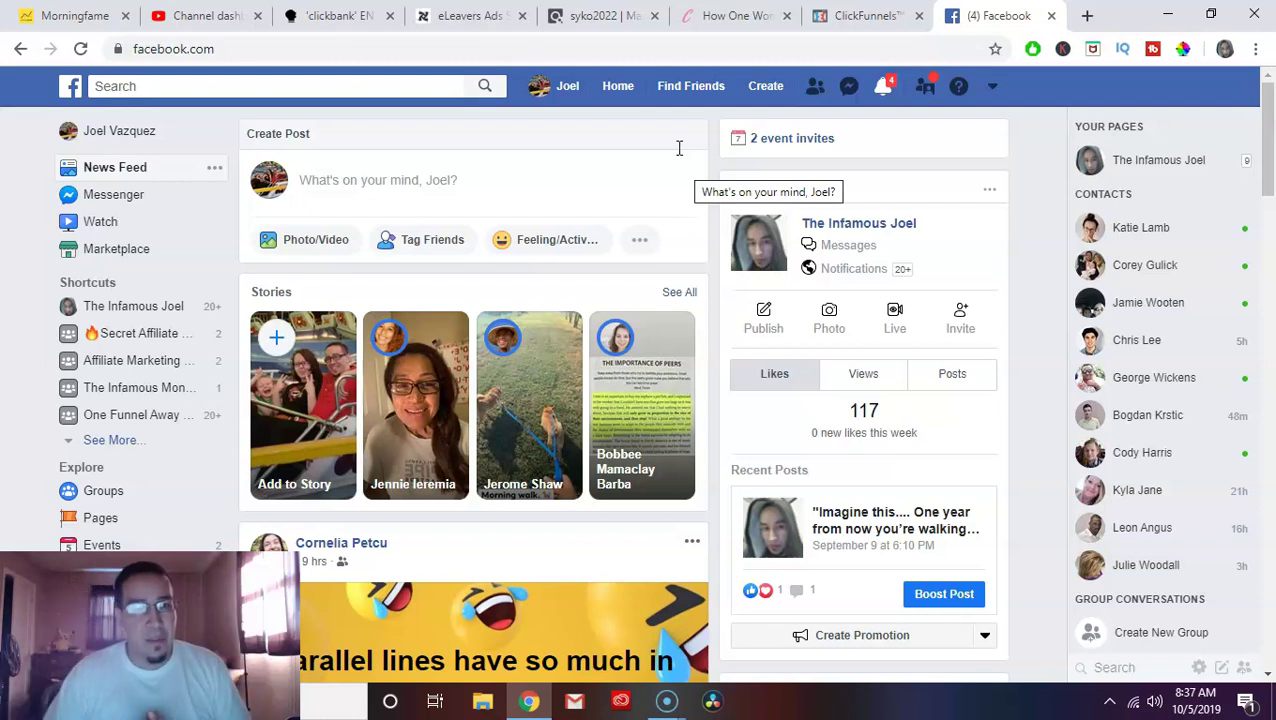
Go from Manage Ads into Events Manager and open the pixel's Overview with its Purchase events
left_click(992, 86)
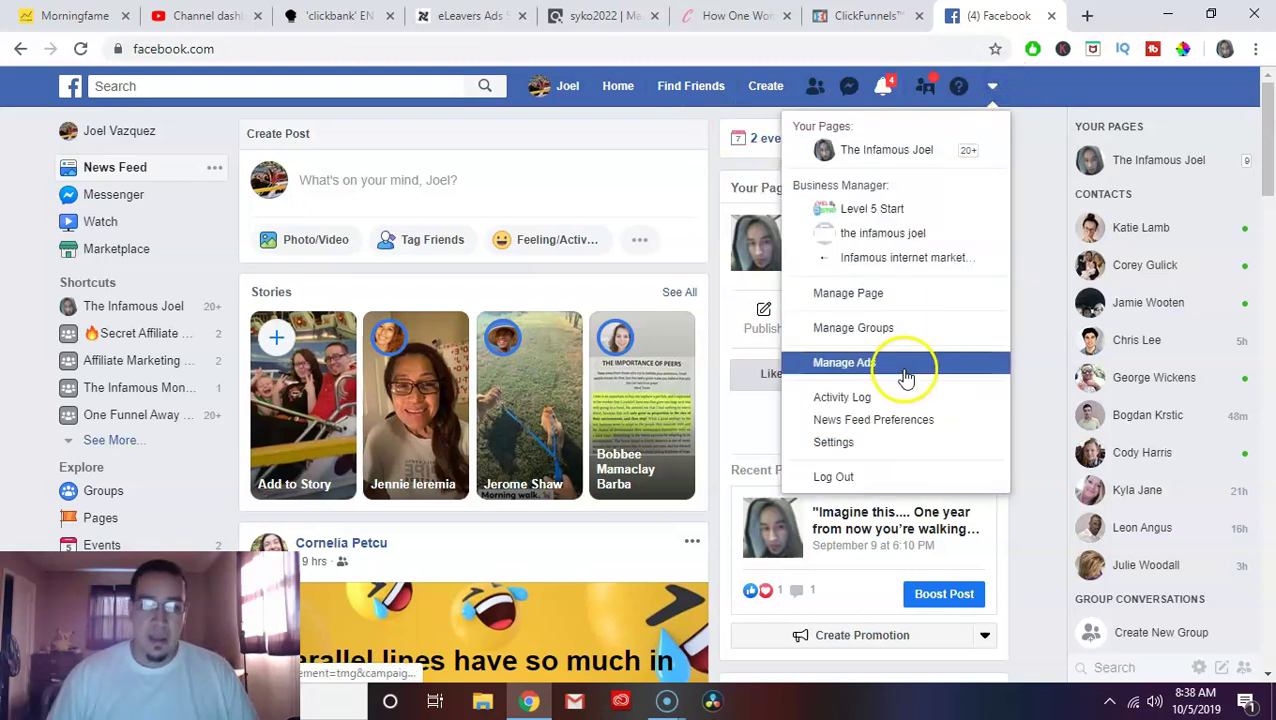
left_click(907, 368)
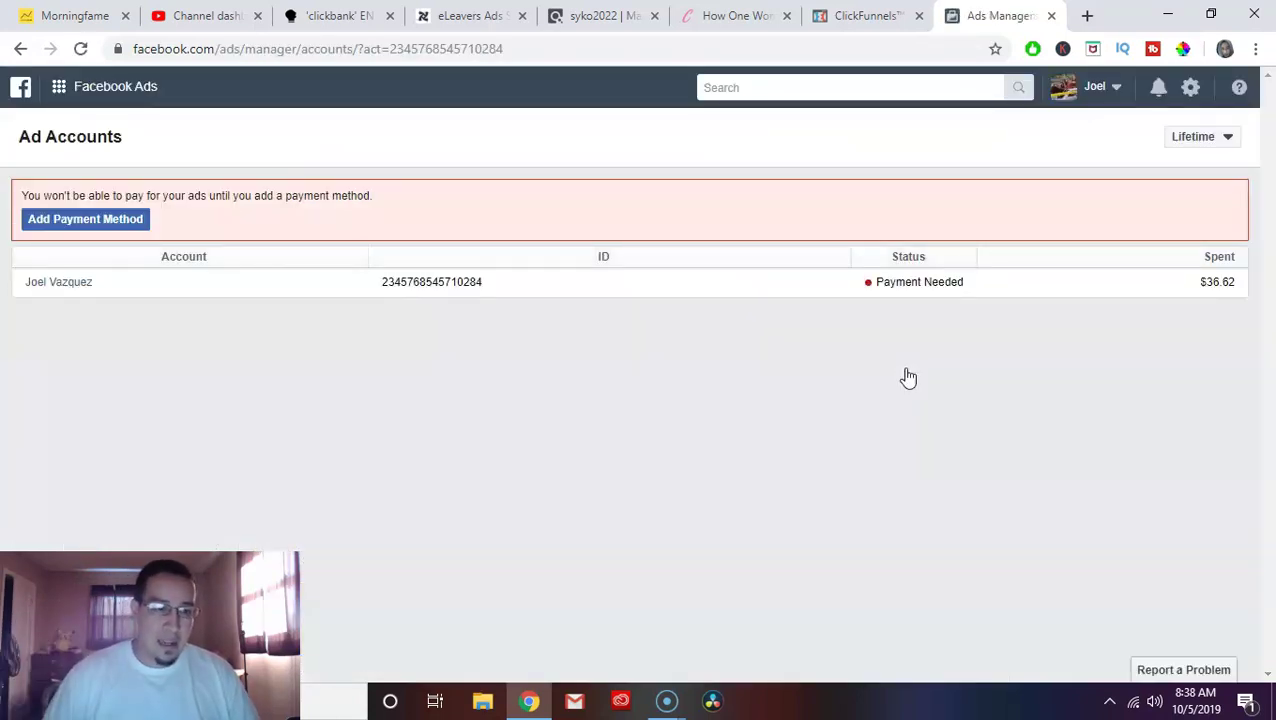
left_click(82, 89)
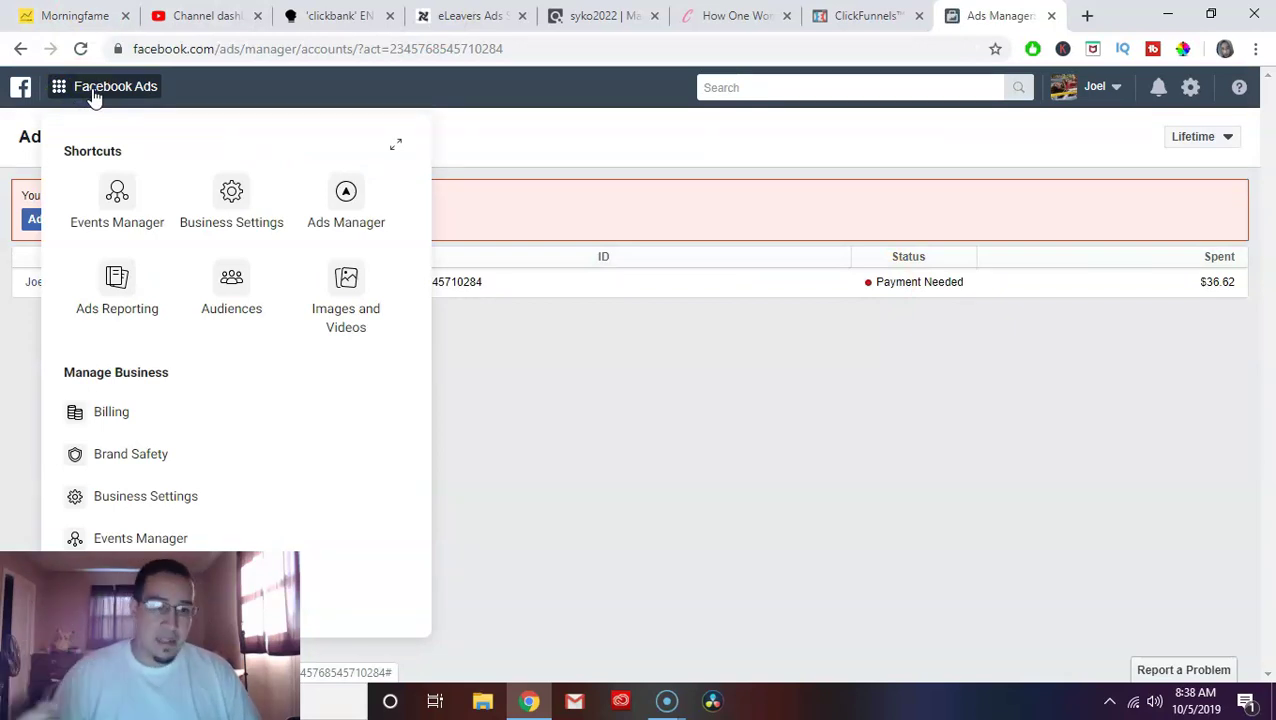
left_click(140, 193)
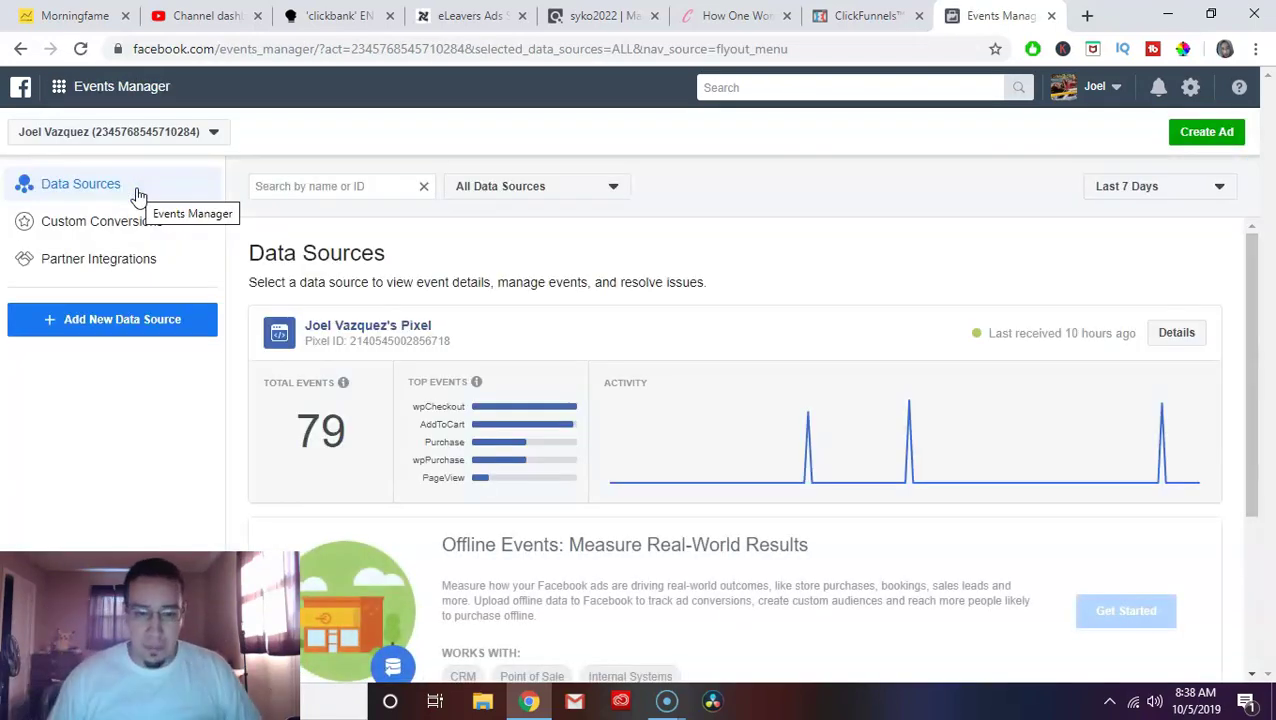
left_click(418, 335)
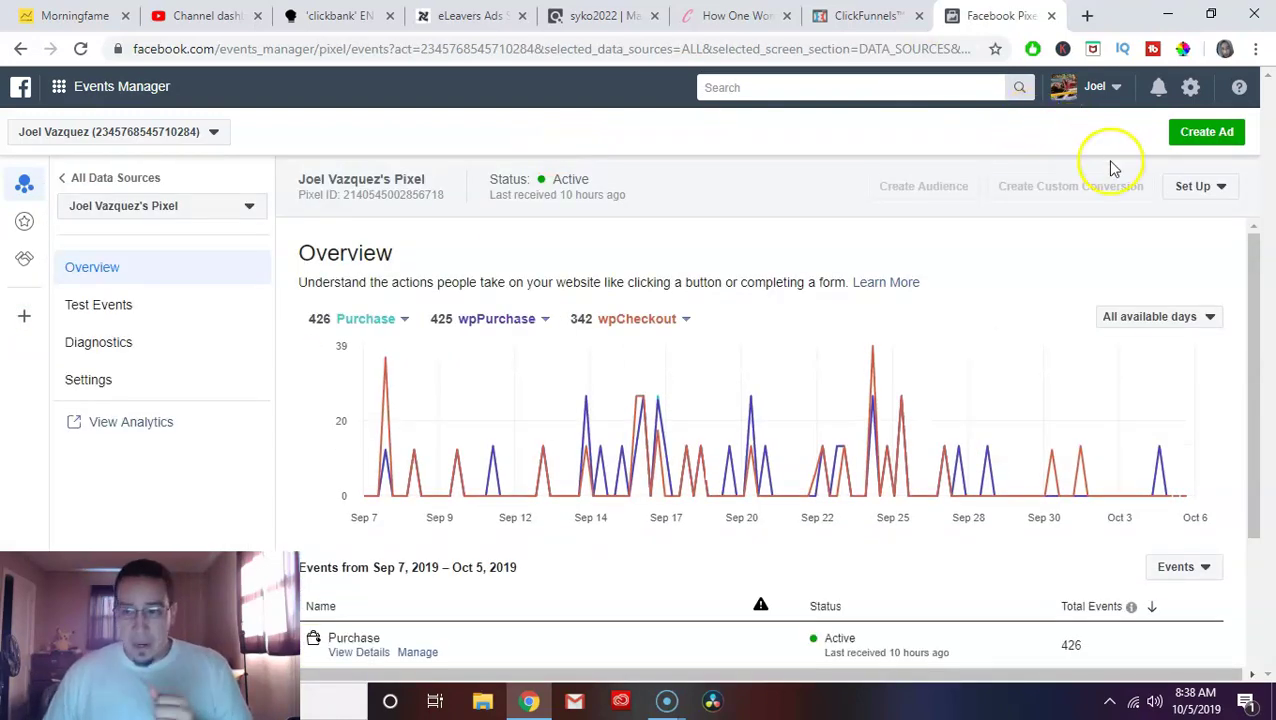
Copy the pixel base code from the manual installation option and return to the ClickFunnels tab
left_click(1201, 195)
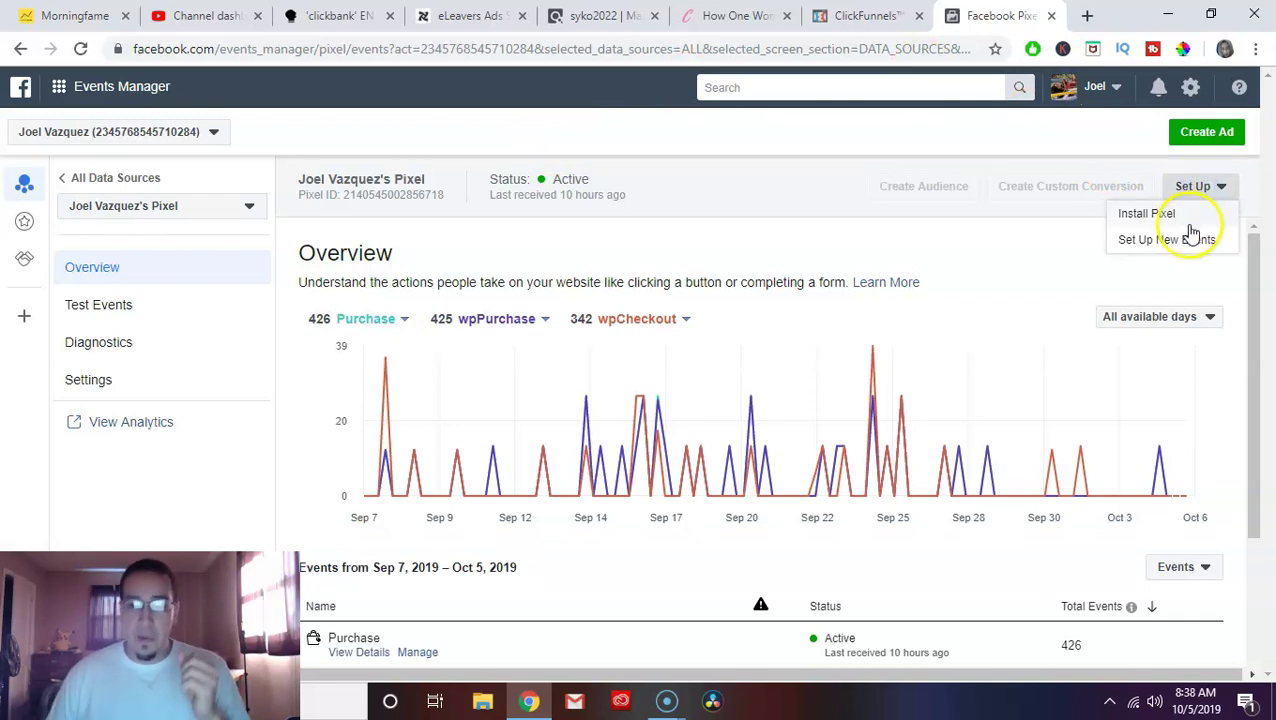
left_click(1185, 213)
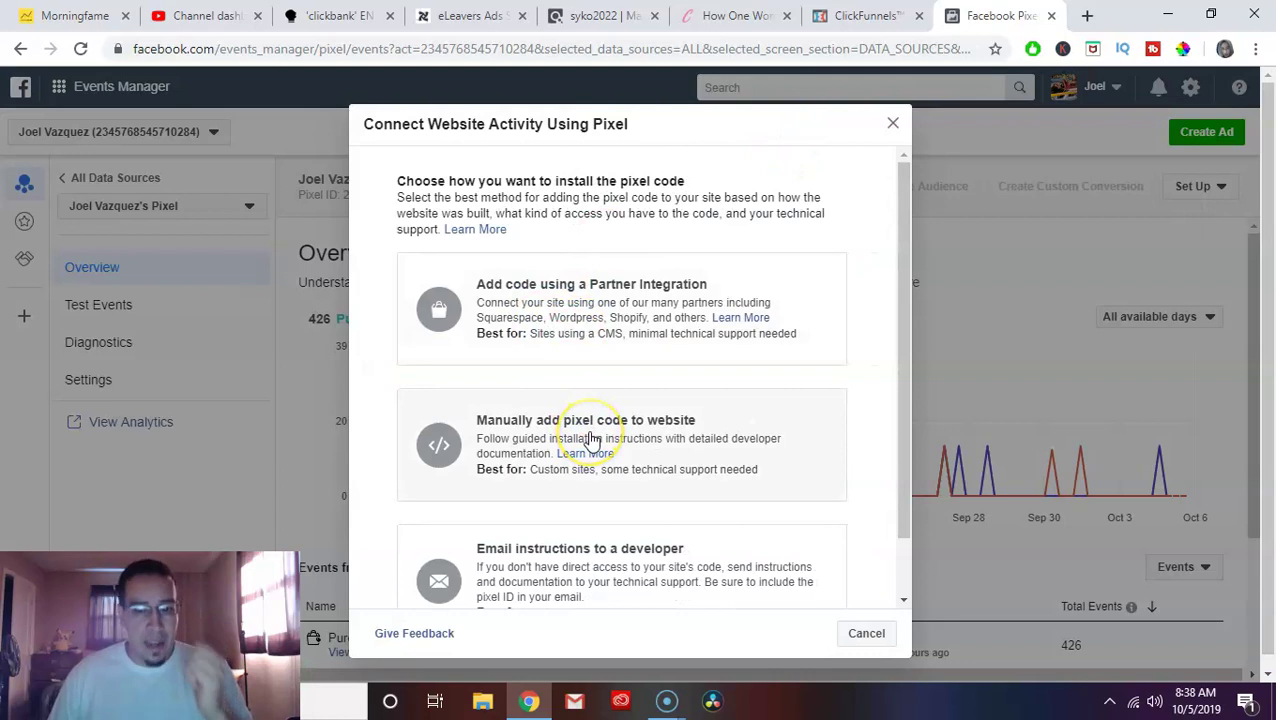
left_click(591, 440)
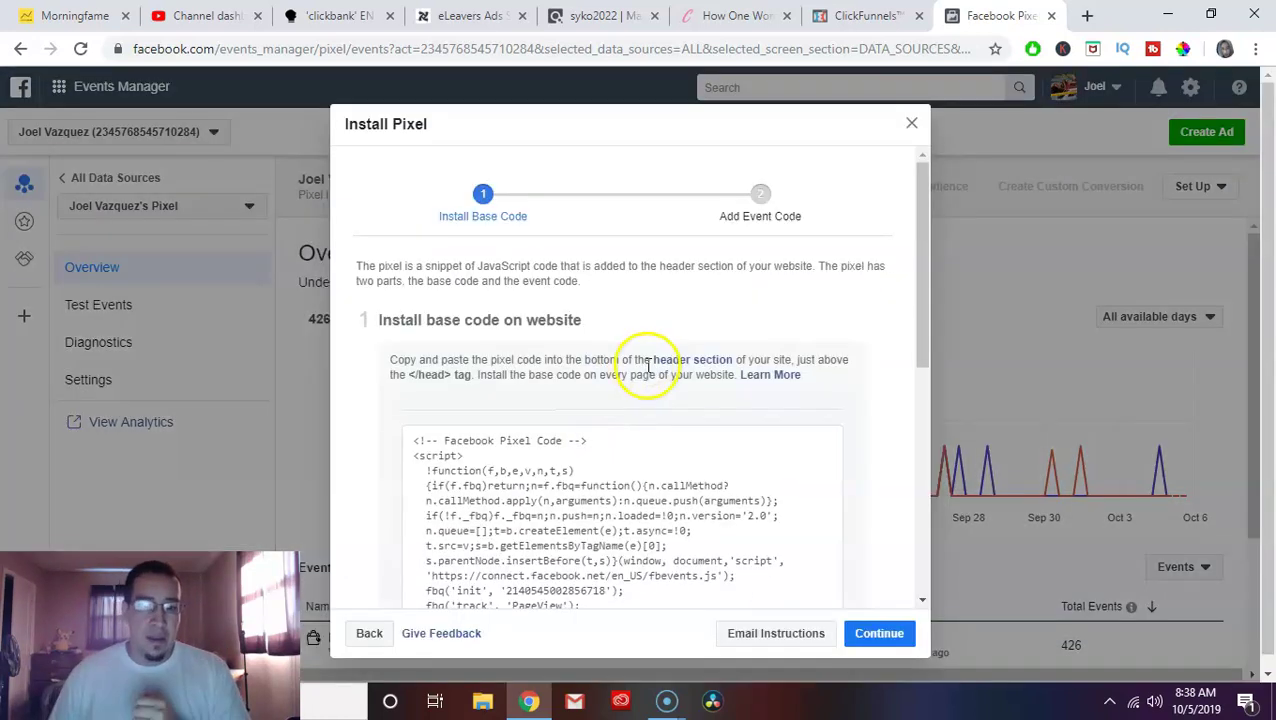
scroll(650, 400, "down", 2)
mouse_move(703, 359)
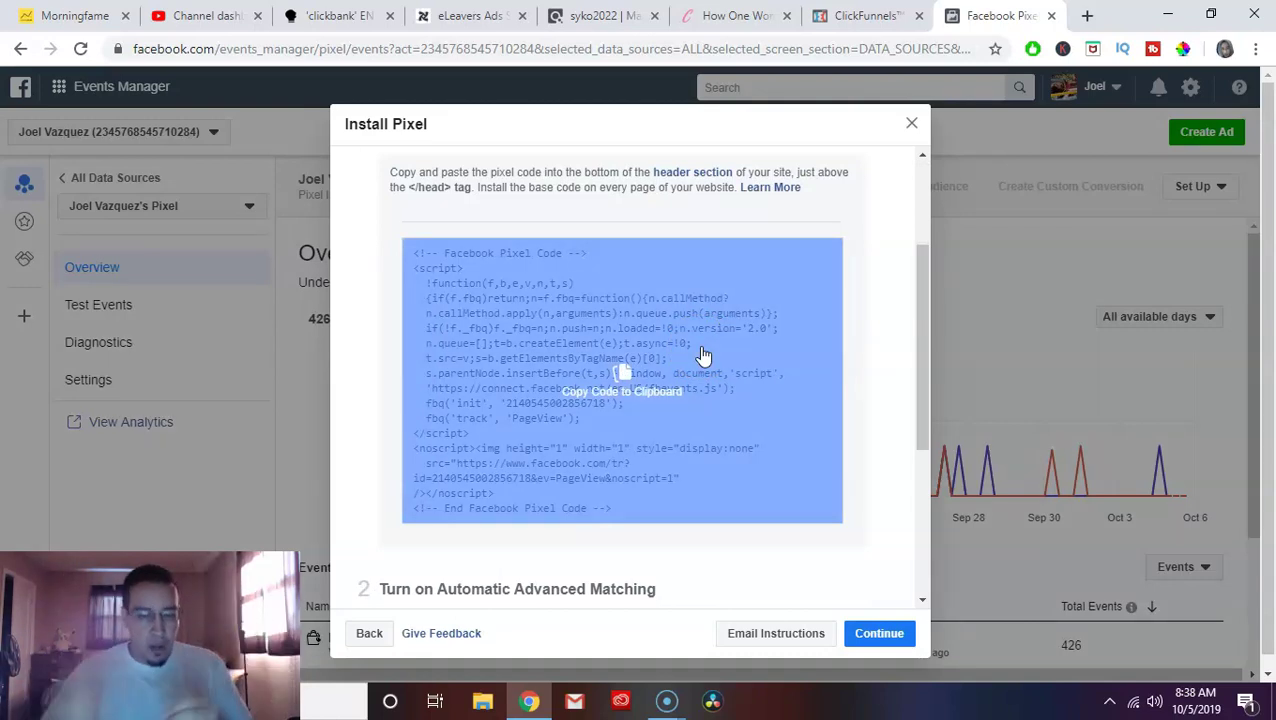
left_click(703, 356)
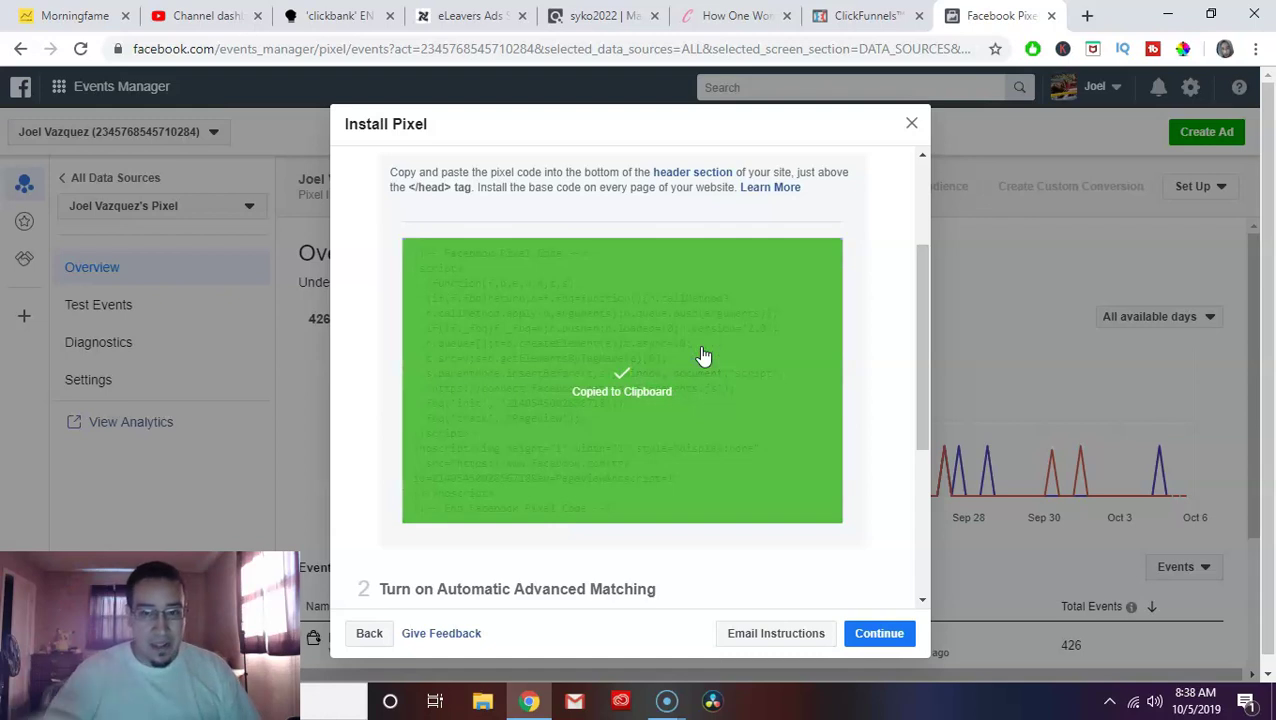
left_click(833, 15)
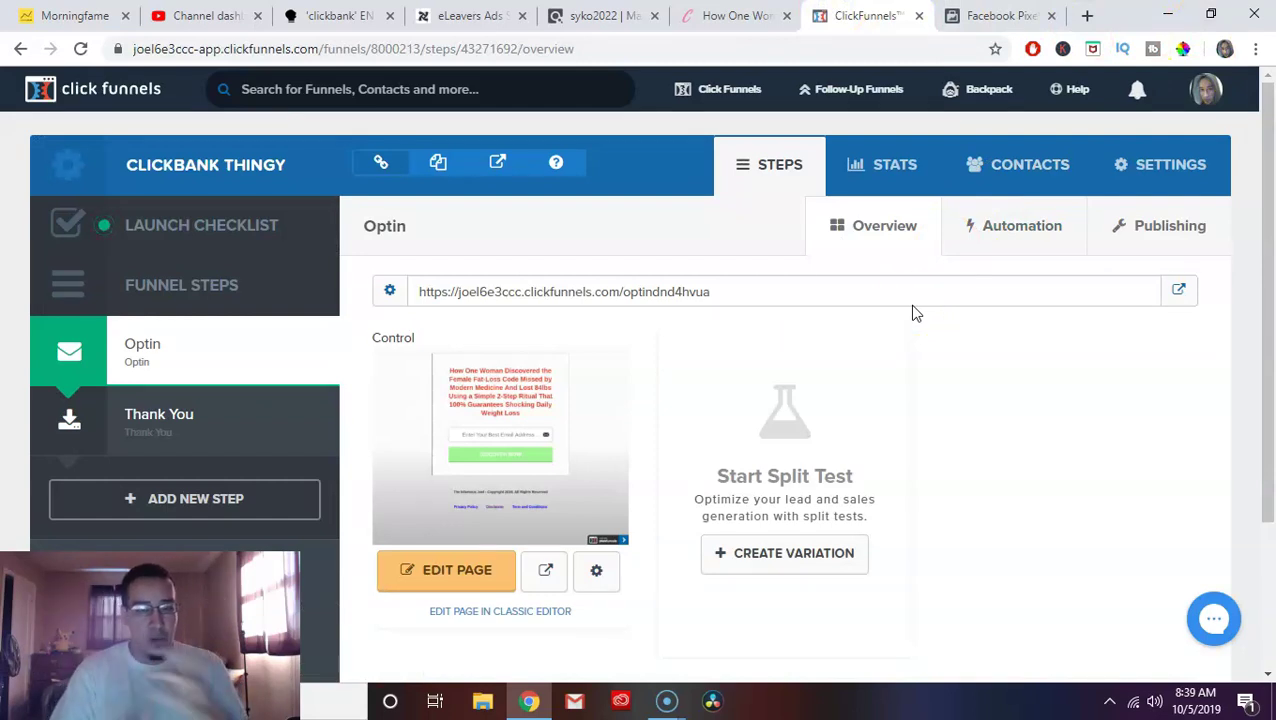
Enlarge the funnel settings' Head Tracking Code box to check the pixel code, then return to Events Manager
left_click(1143, 175)
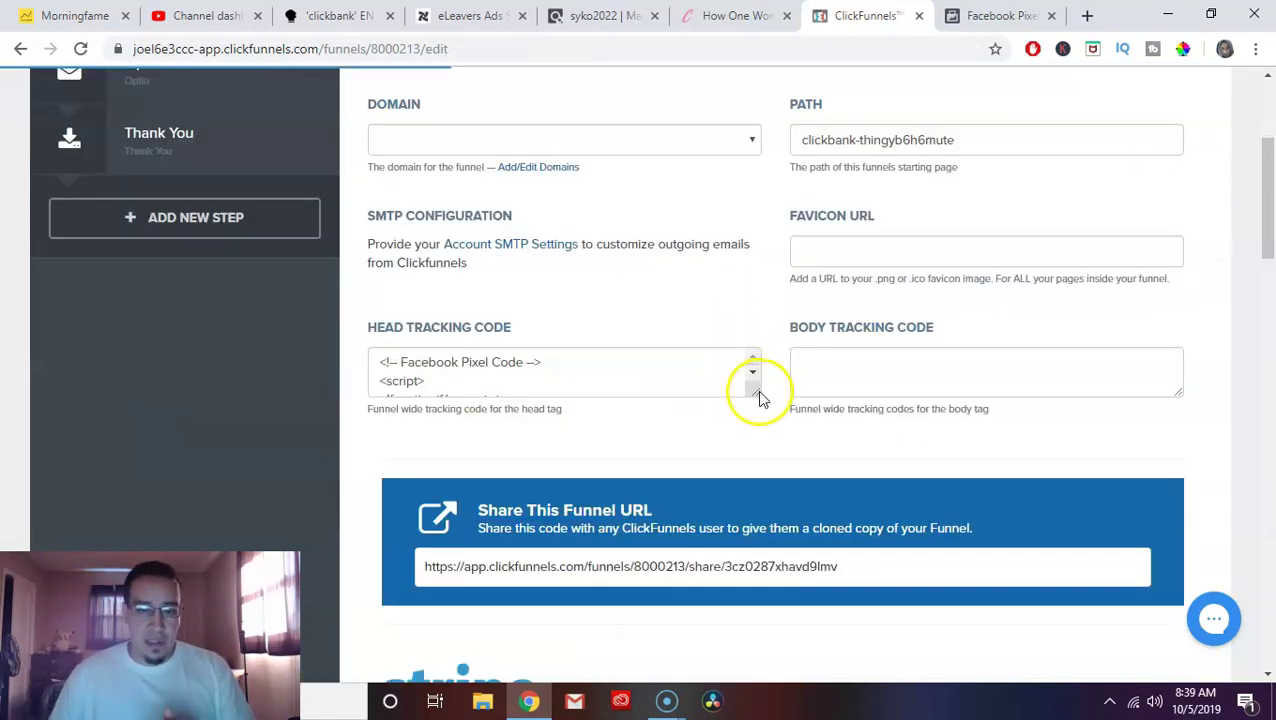
left_click_drag(755, 393, 797, 649)
scroll(717, 347, "down", 1)
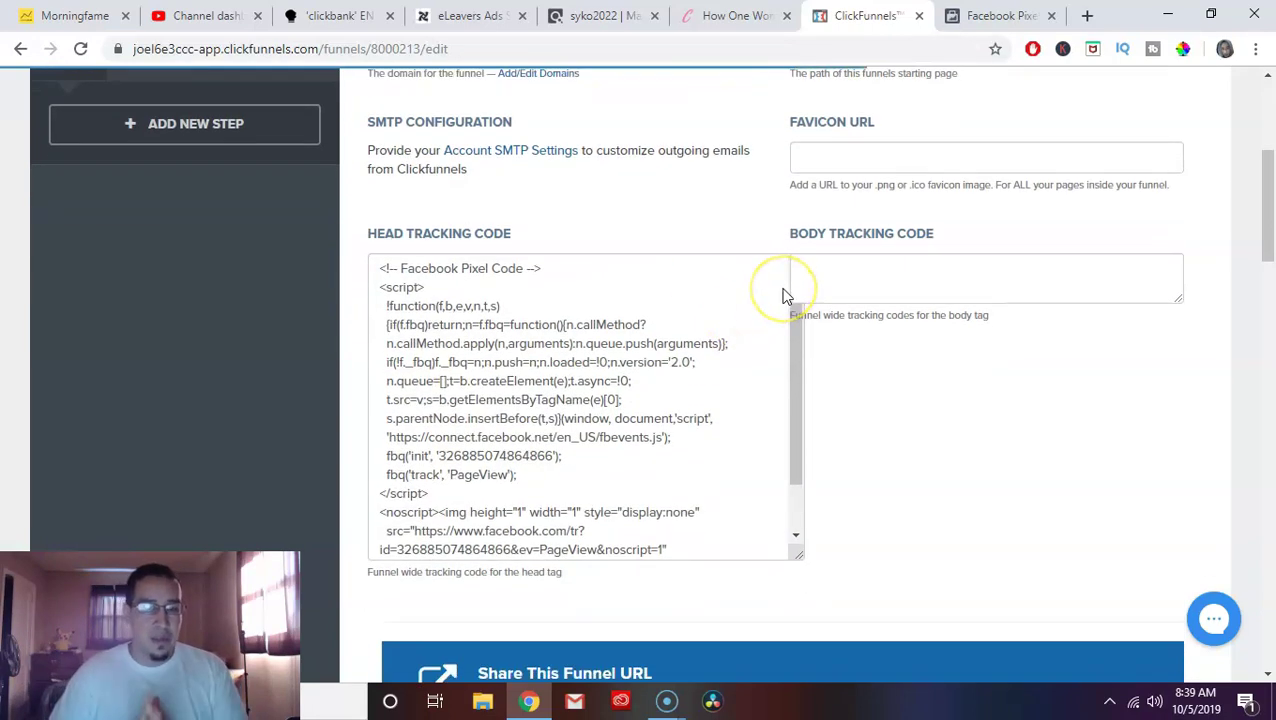
left_click(704, 288)
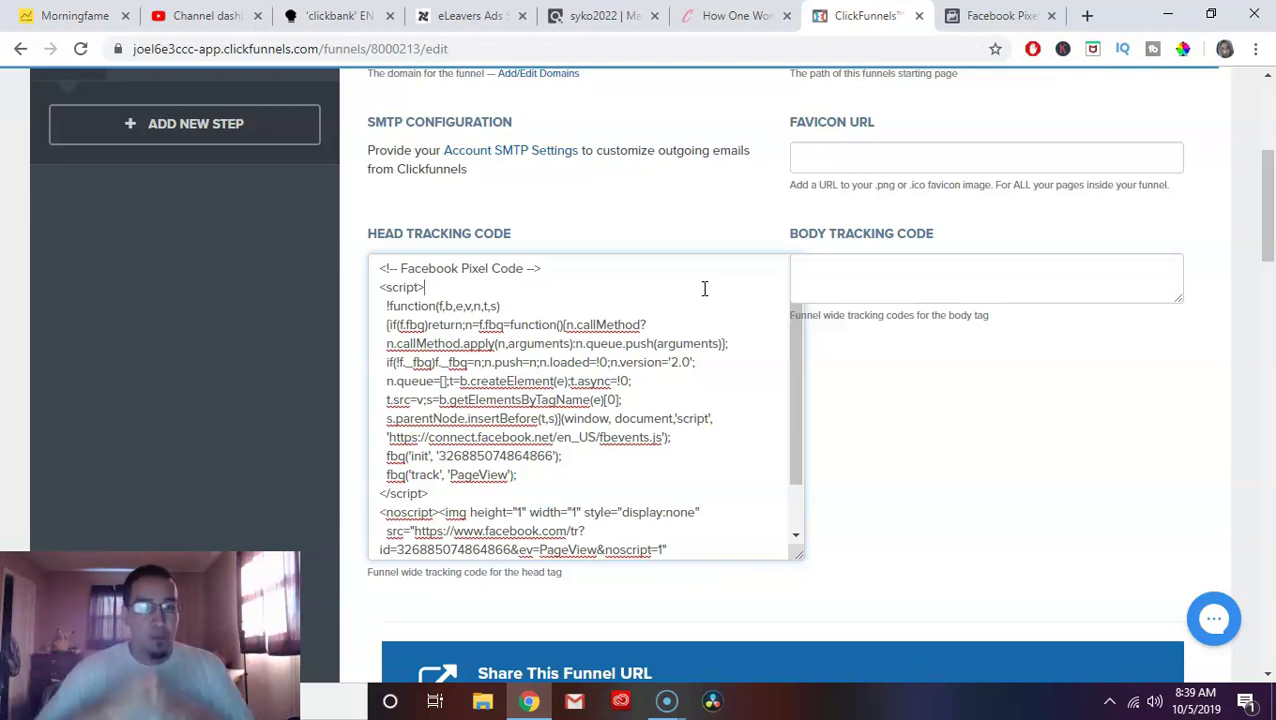
key("ctrl+Tab")
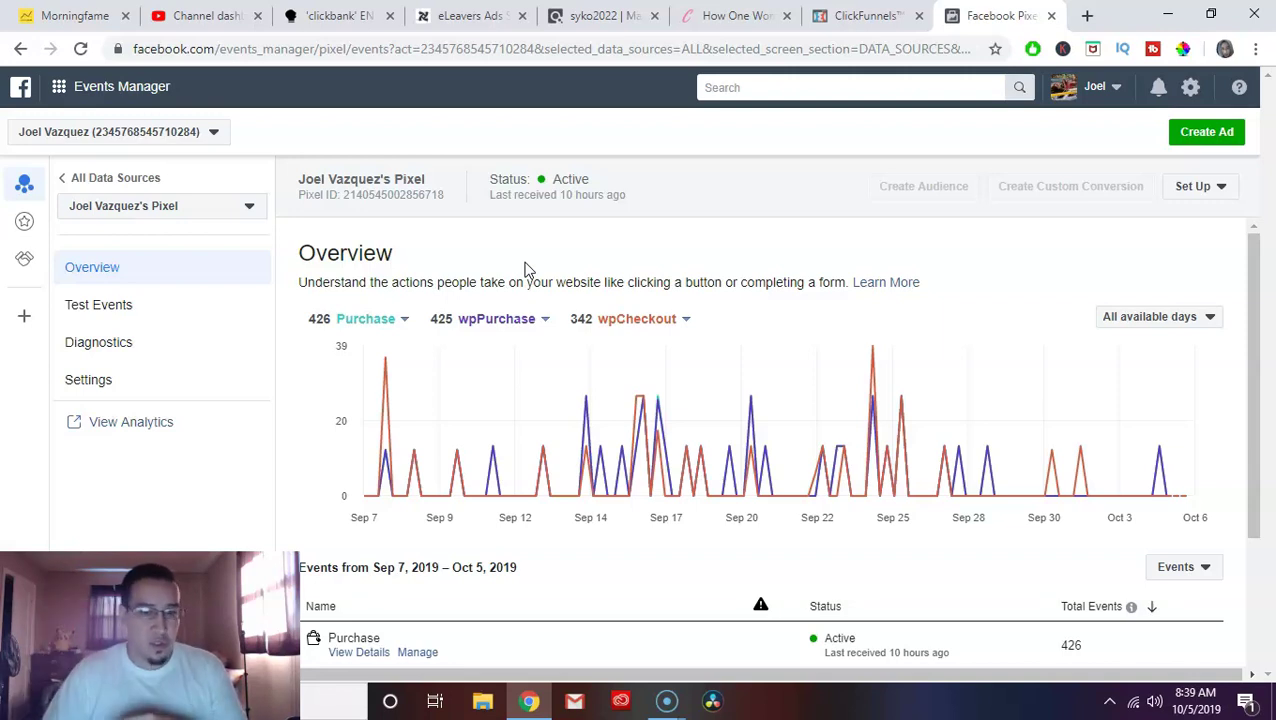
scroll(749, 304, "down", 2)
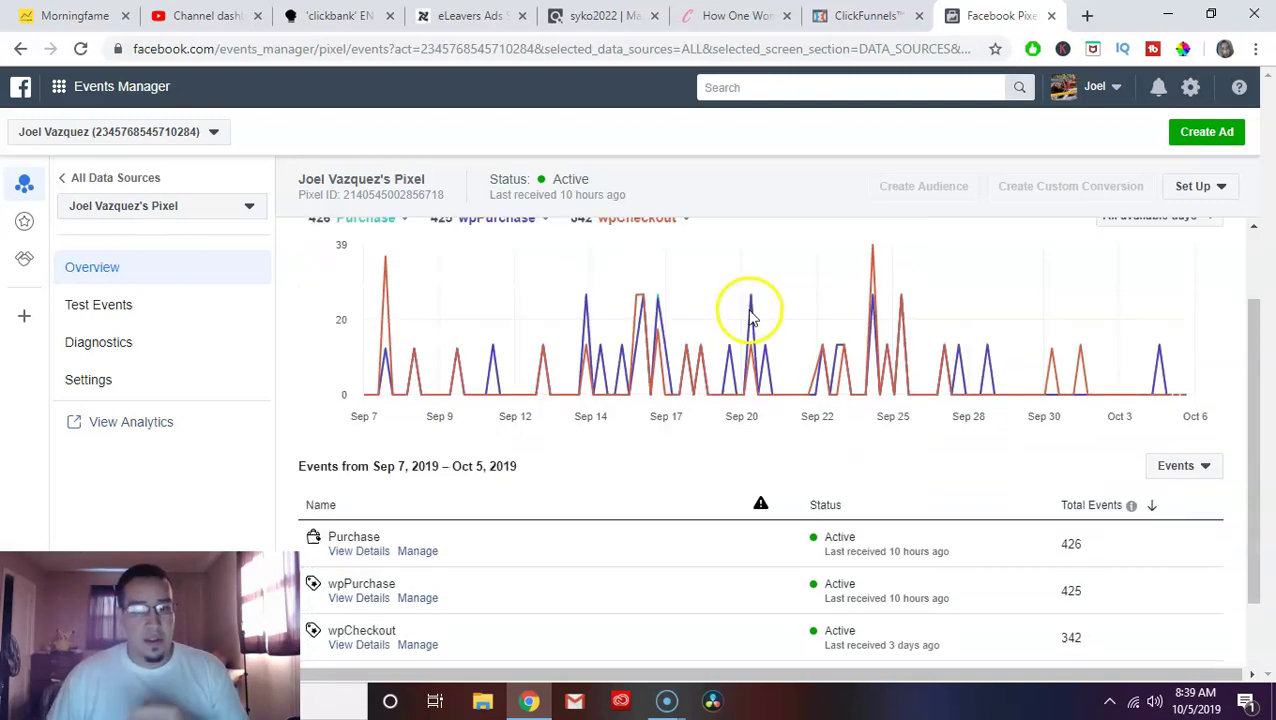